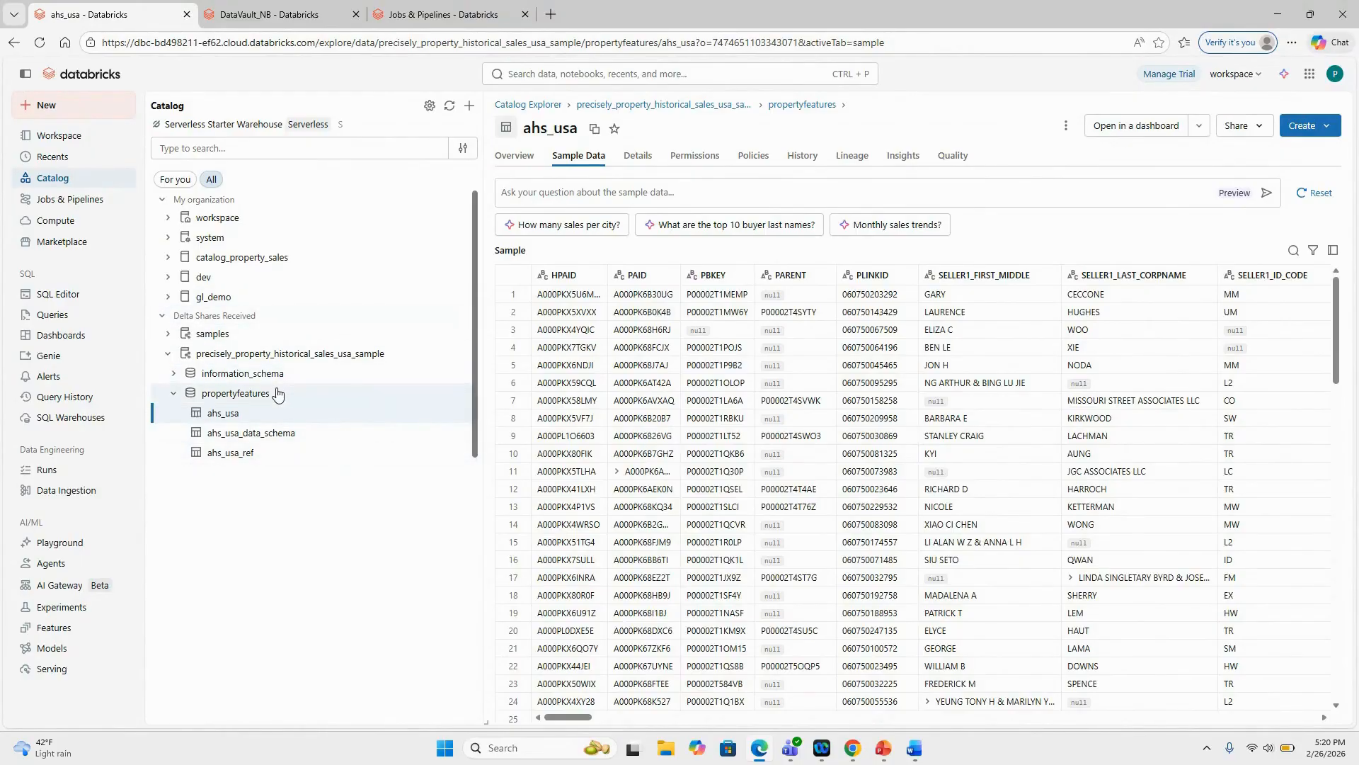
mouse_move(309, 355)
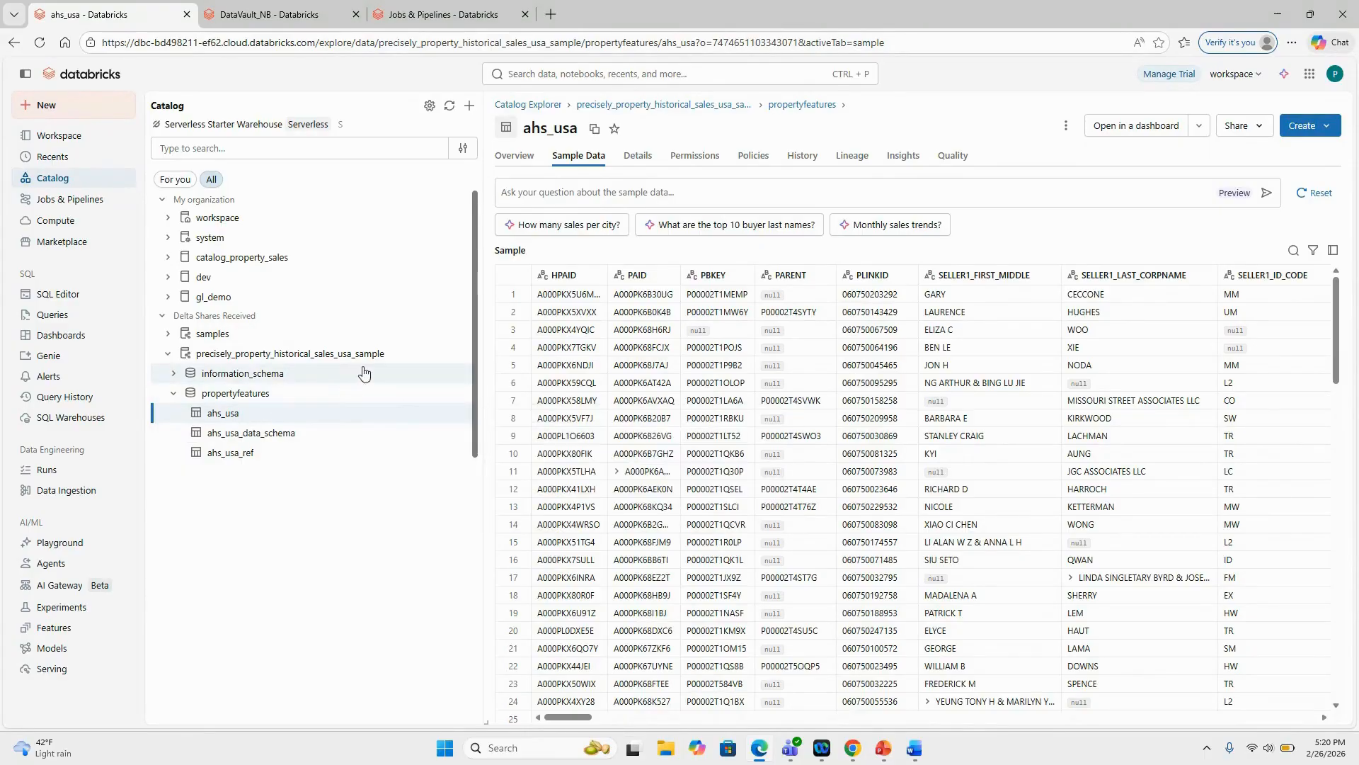
mouse_move(275, 385)
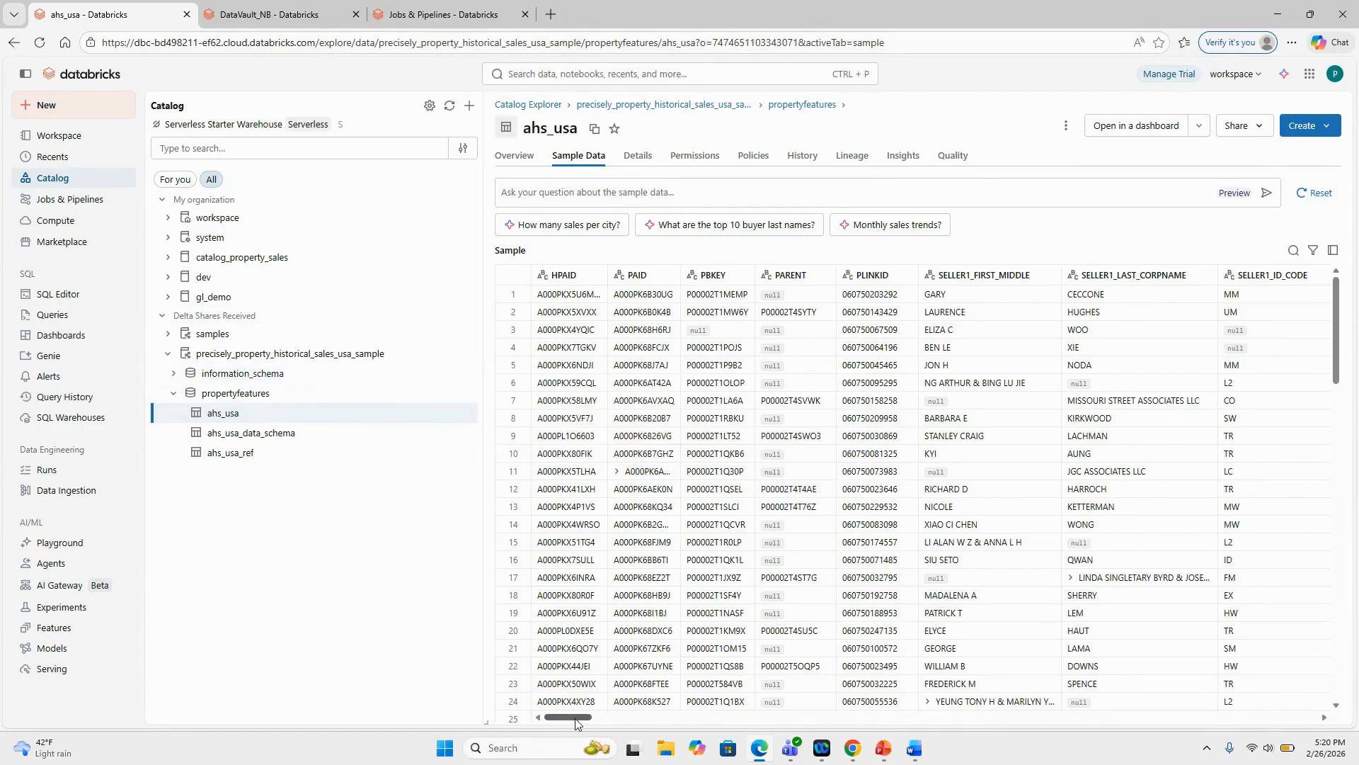
mouse_move(575, 718)
mouse_down()
mouse_move(1083, 739)
mouse_move(913, 752)
mouse_move(566, 737)
mouse_up()
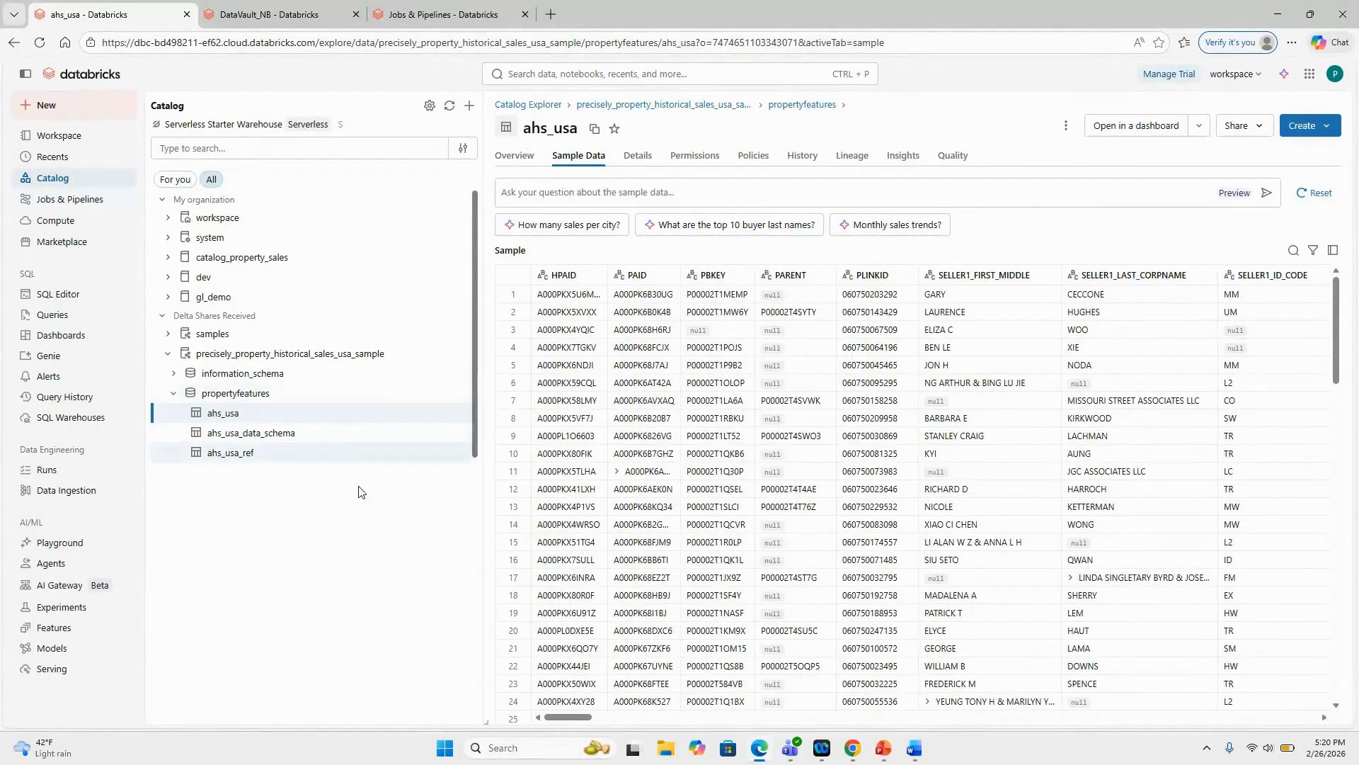
click(253, 16)
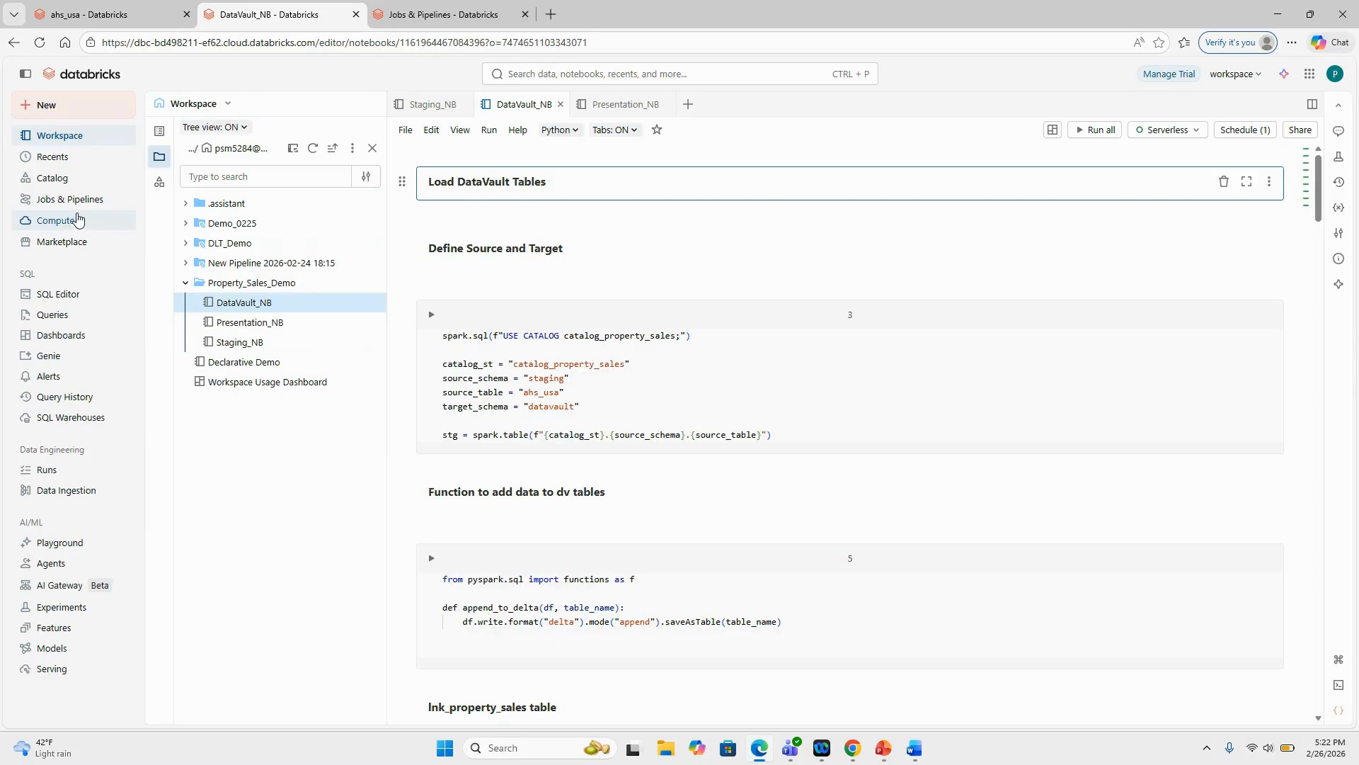
Create a new job in Jobs & Pipelines and name it Stg-DV-Pres_0226.
click(416, 15)
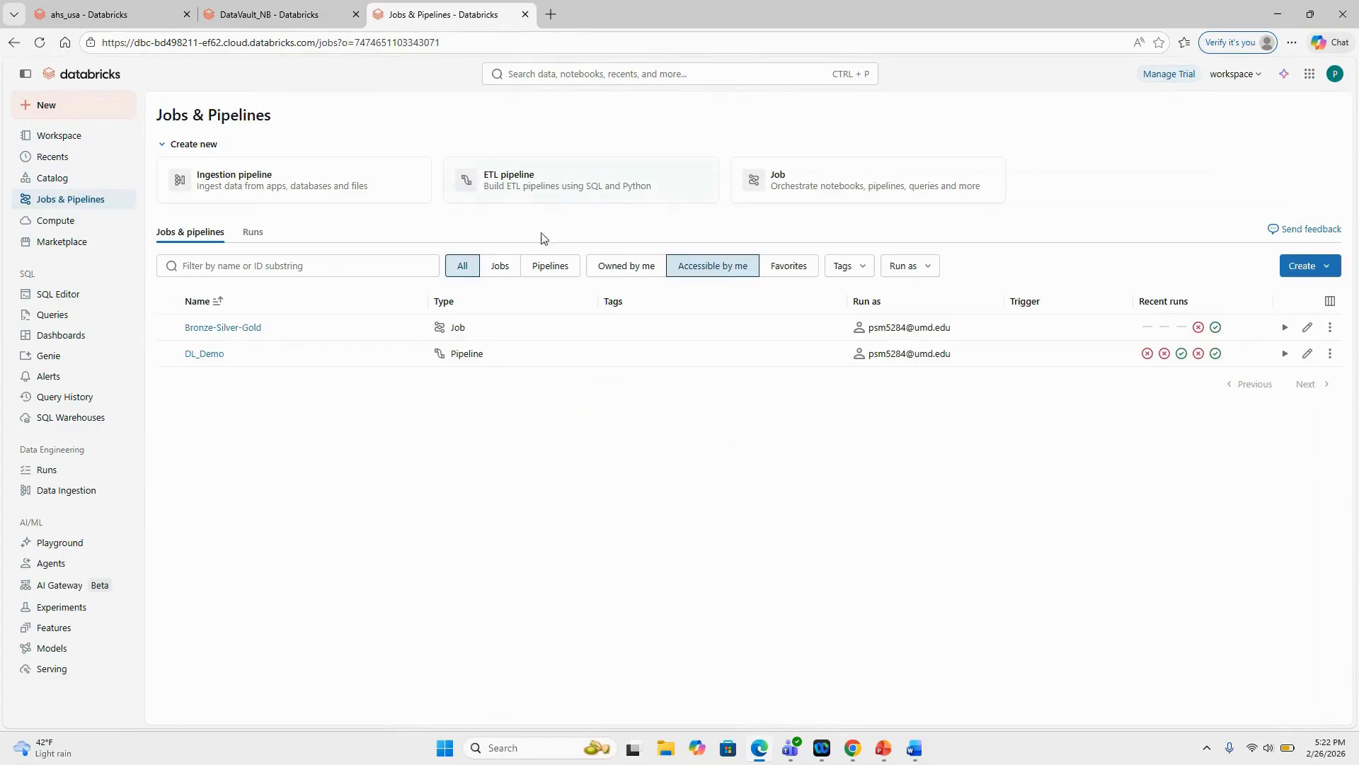
click(791, 189)
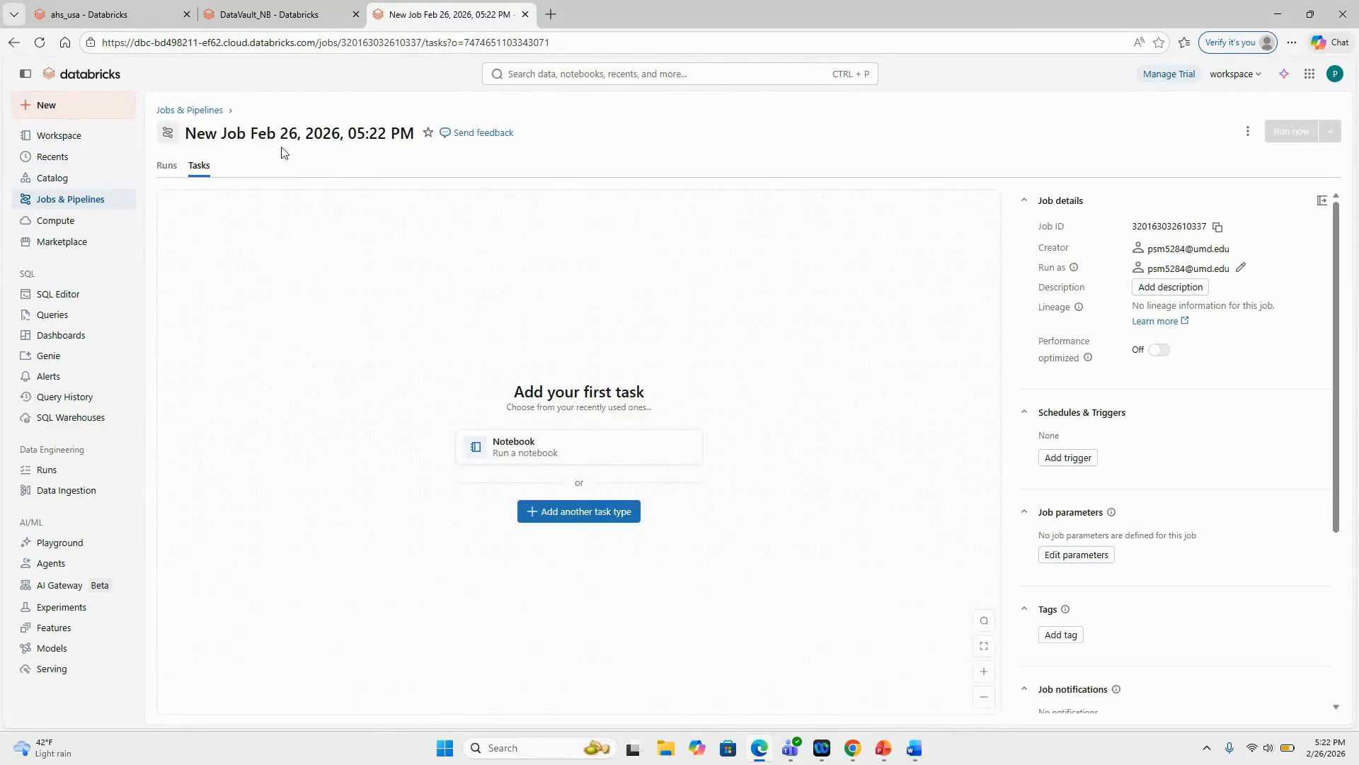
double_click(300, 136)
key(ctrl+a)
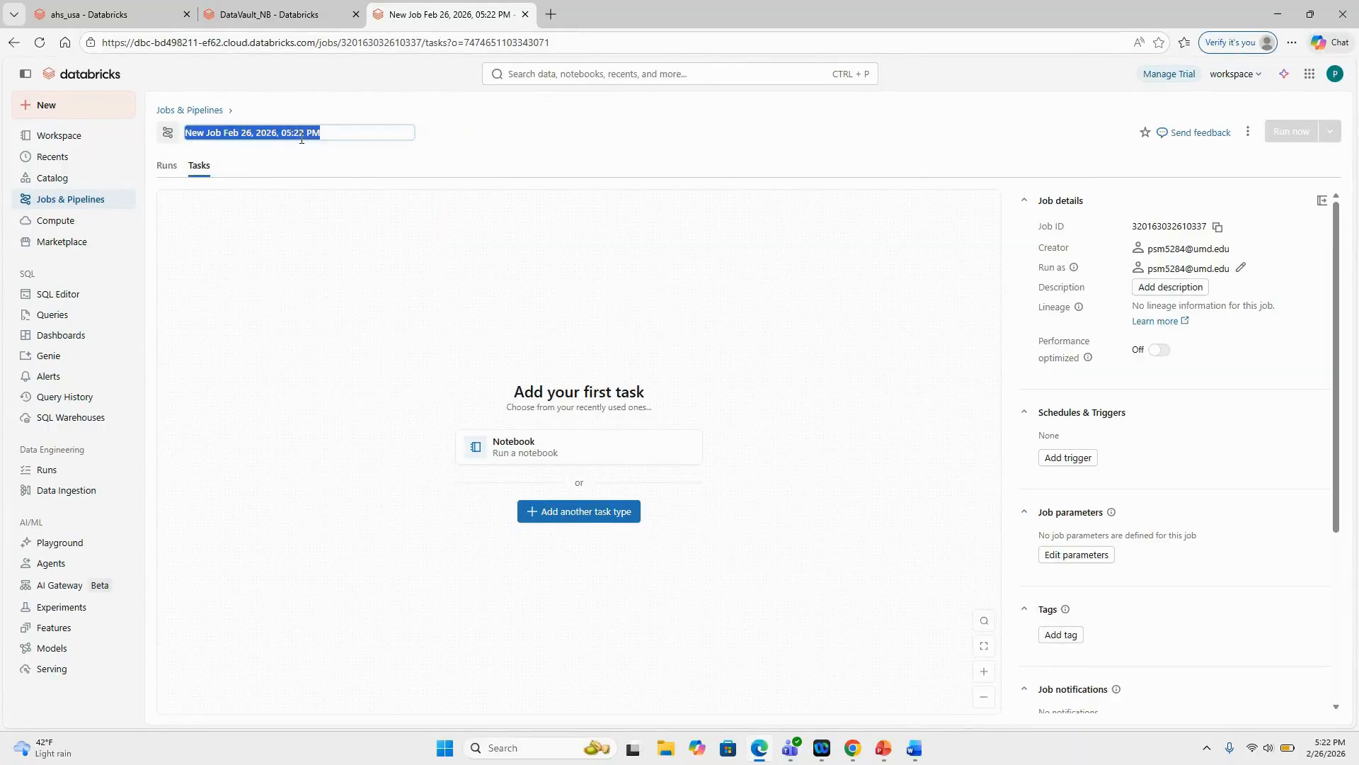
key(BackSpace)
text(St)
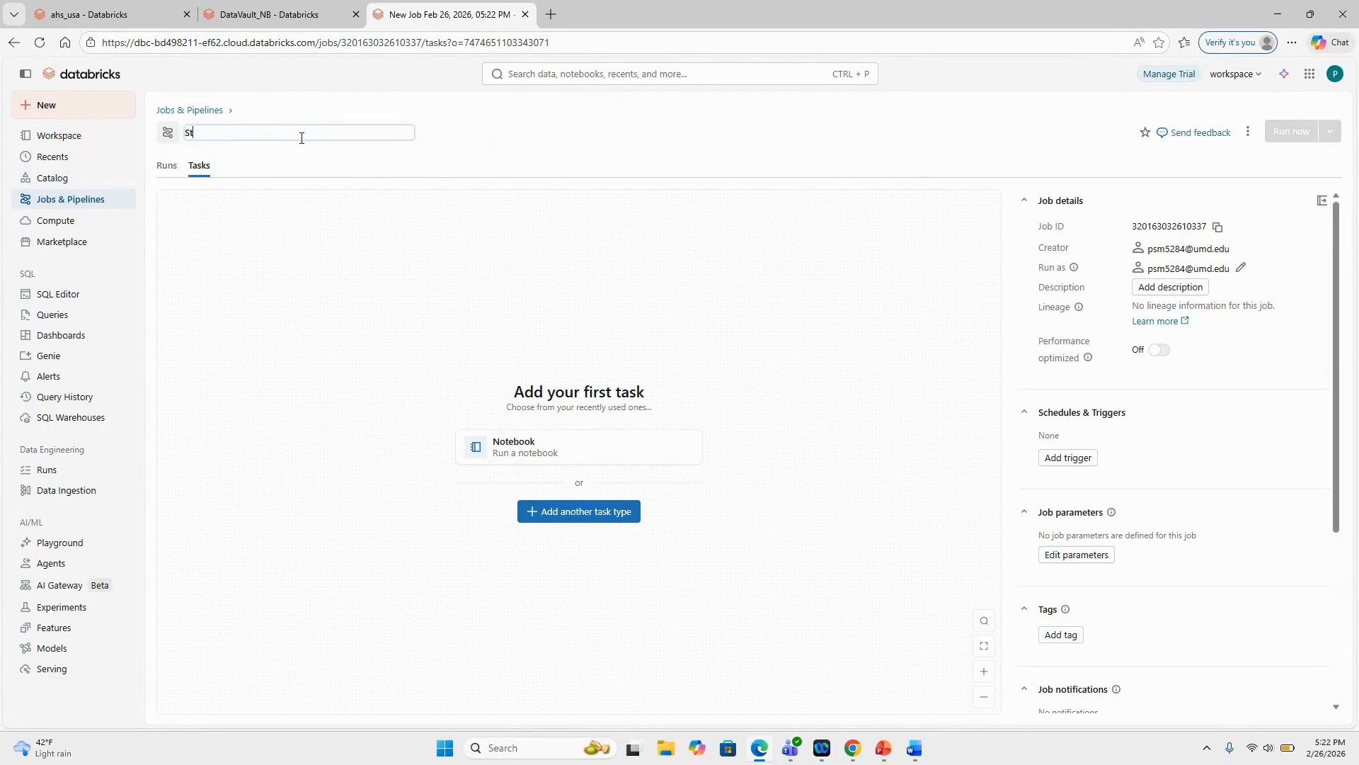
text(g-DV-Pres_0226)
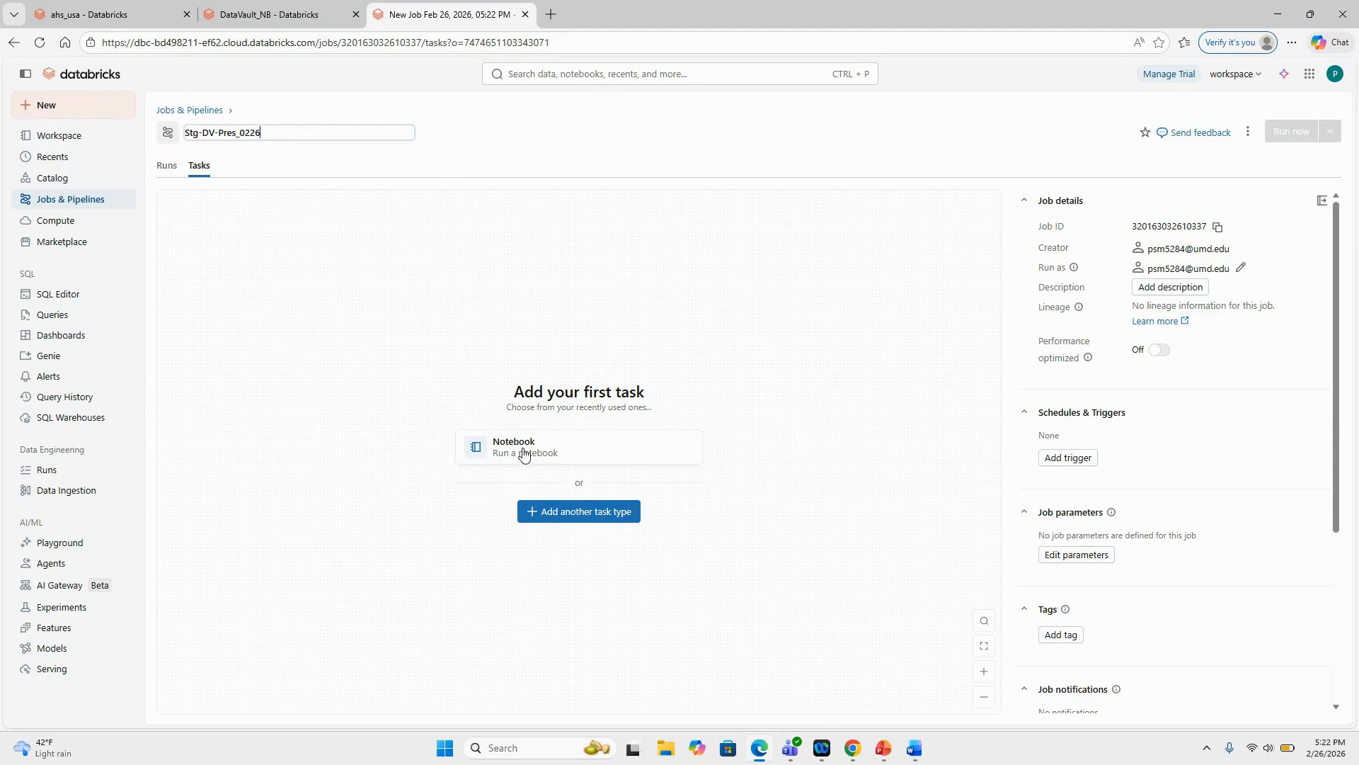
Add a notebook task named Staging as the job's first task.
click(585, 521)
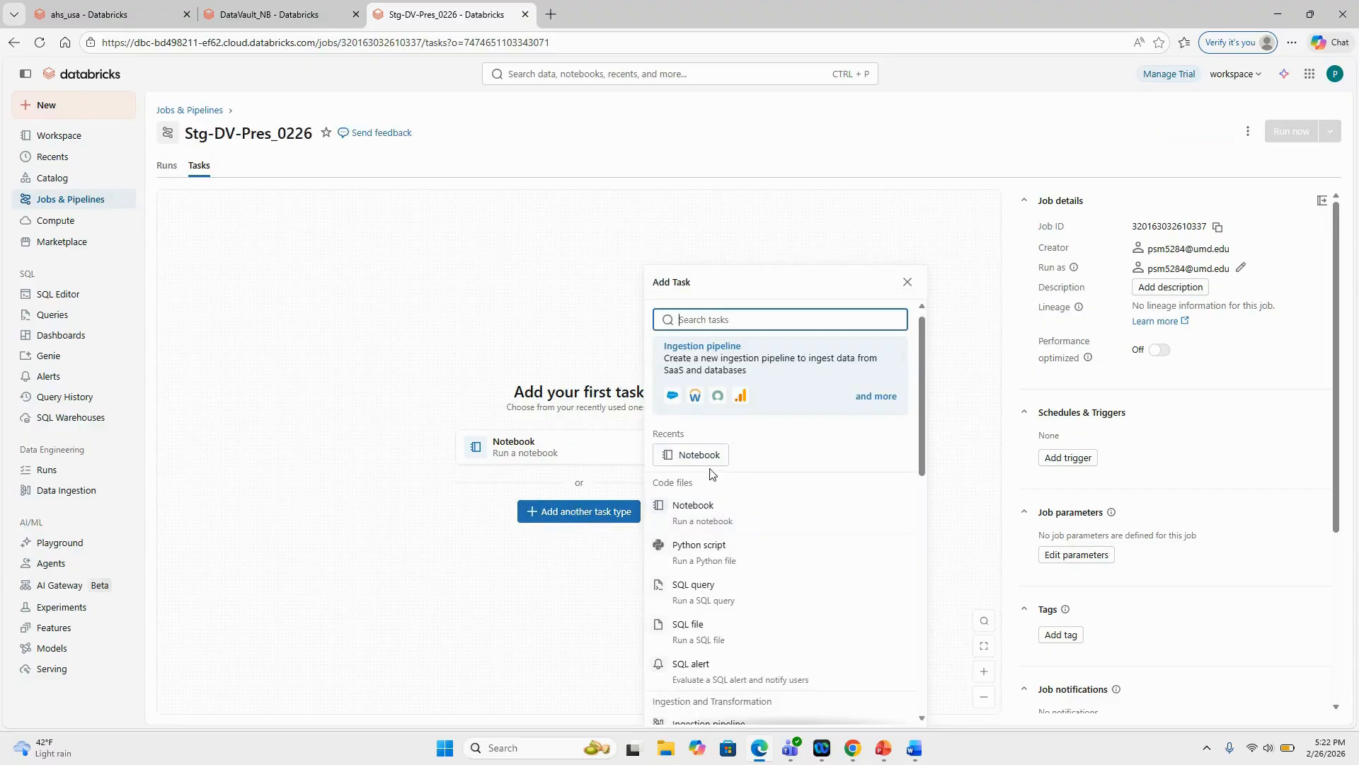
click(693, 455)
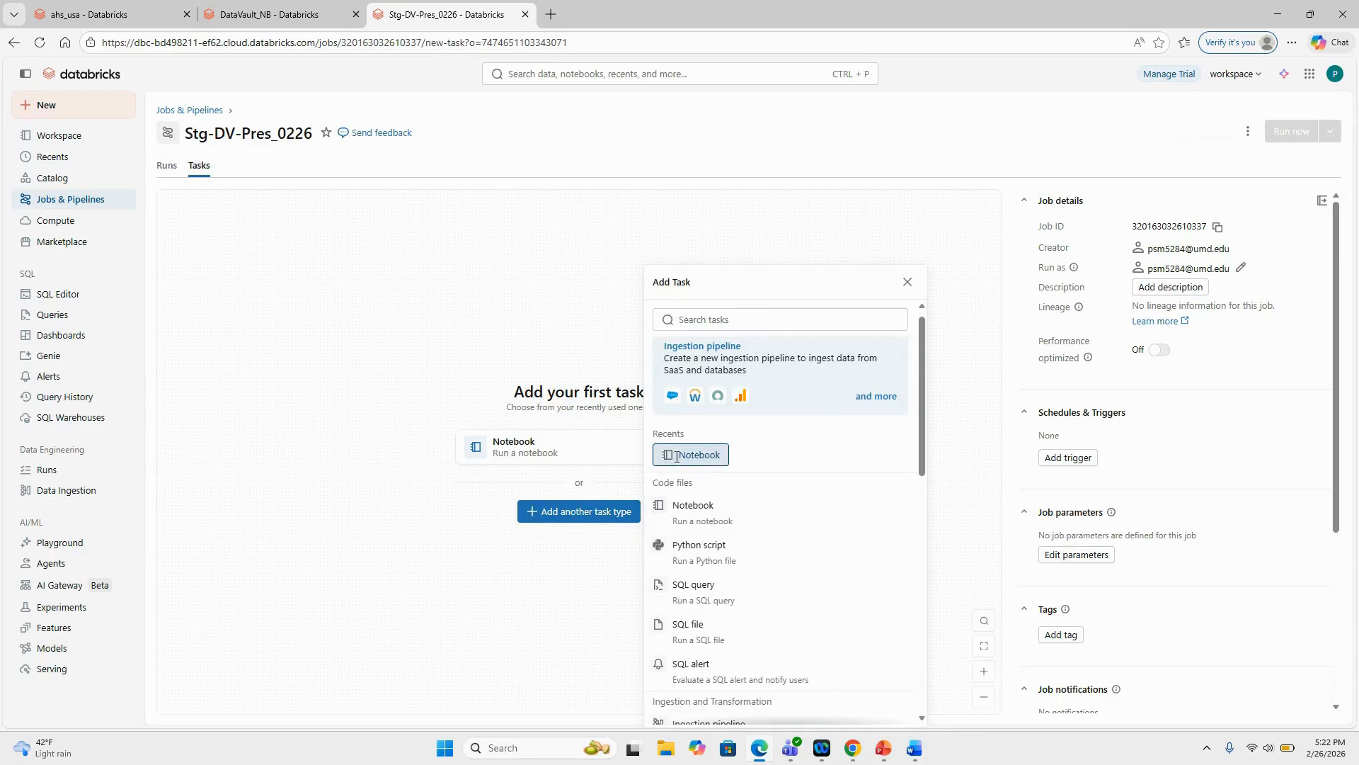
click(409, 414)
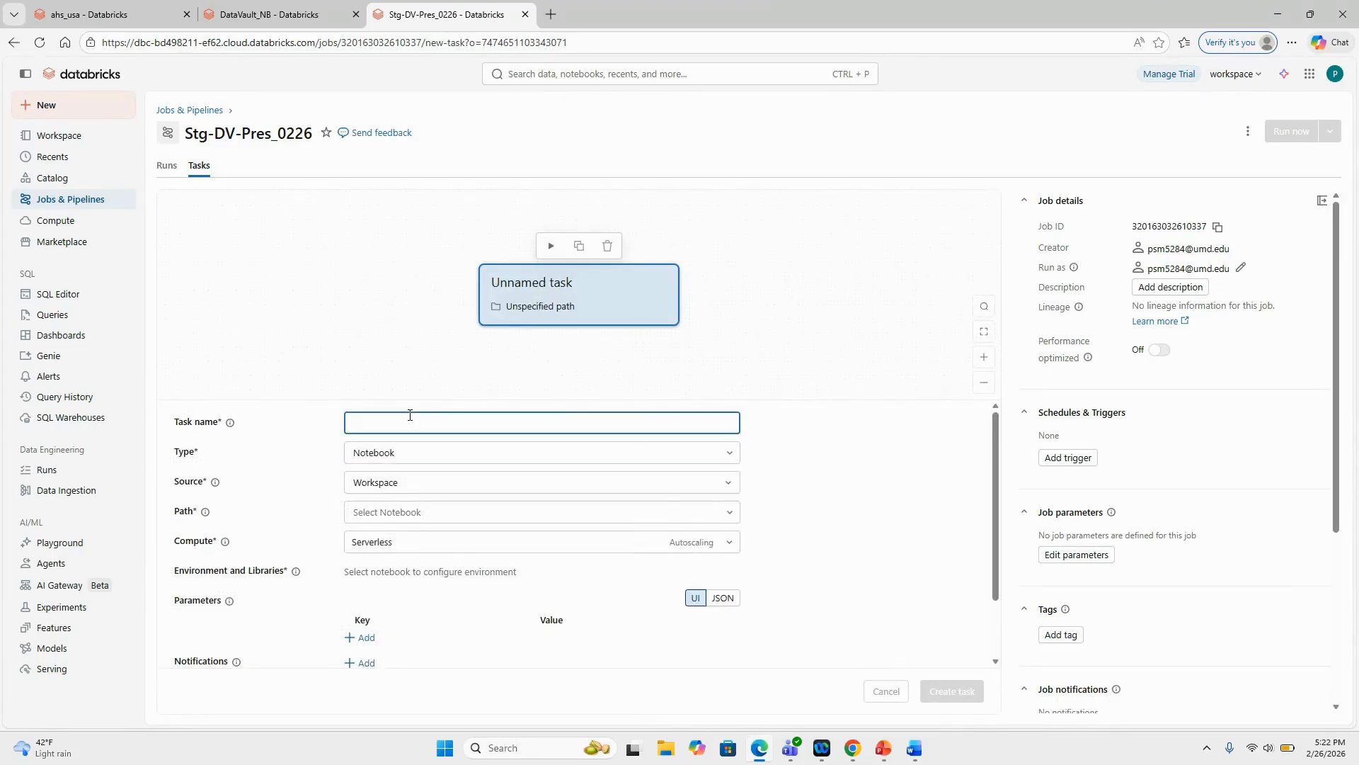
text(Sta)
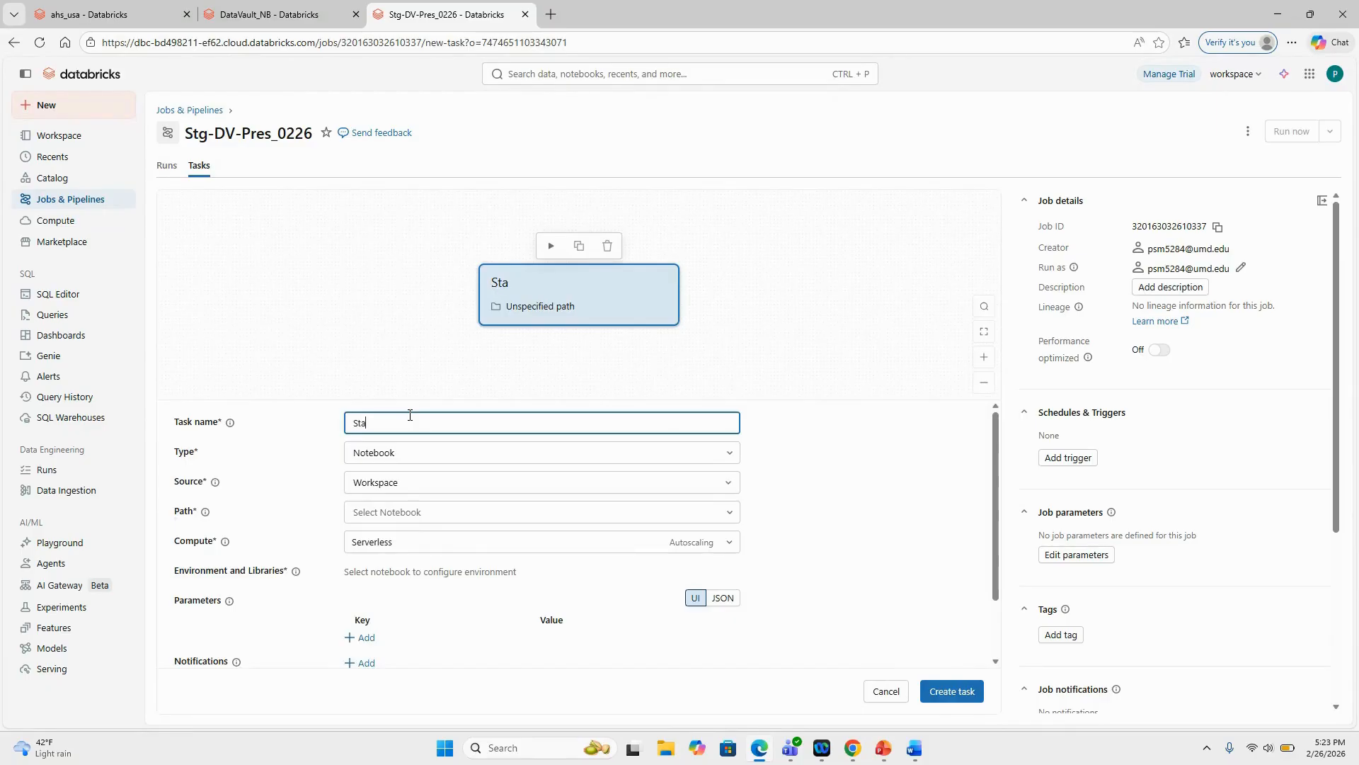
text(ging)
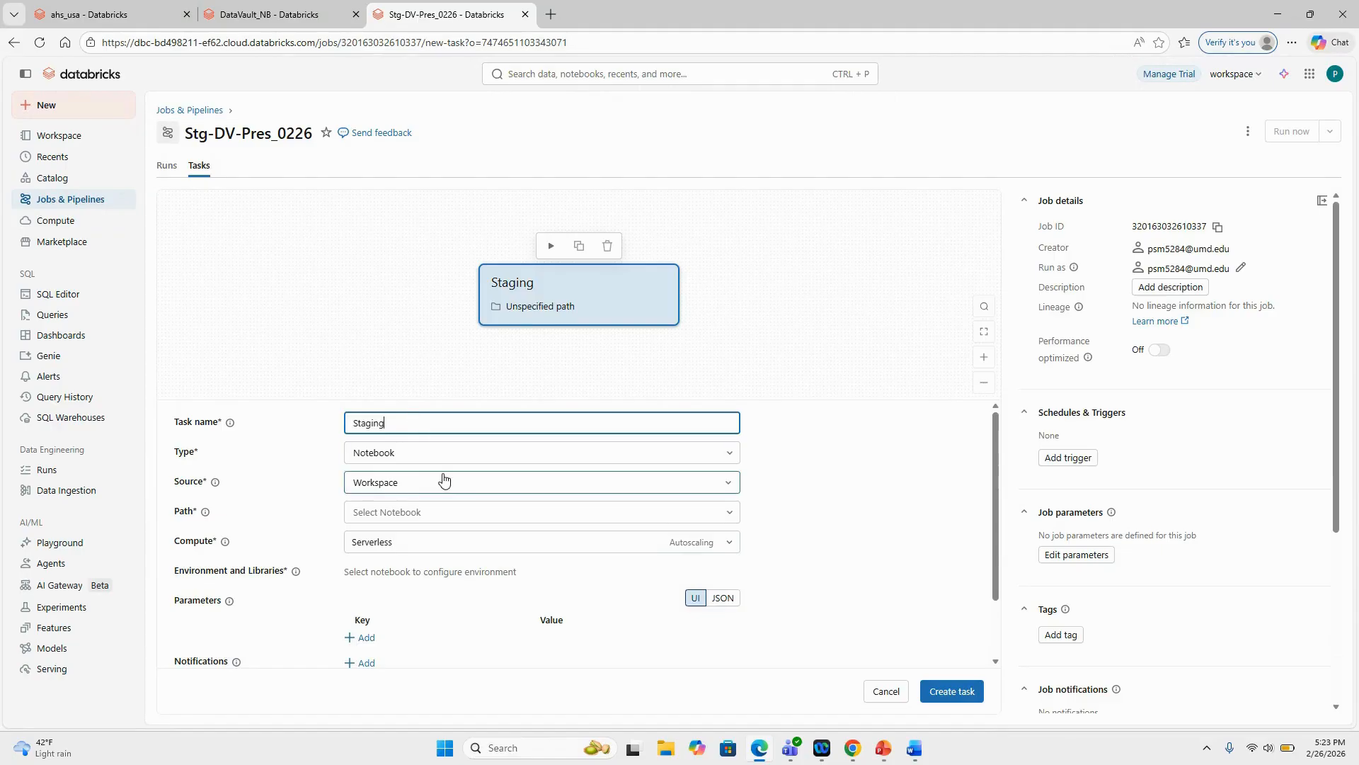
Set the Staging task's path to the Staging_NB notebook in the Property_Sales_Demo folder and create the task.
click(358, 512)
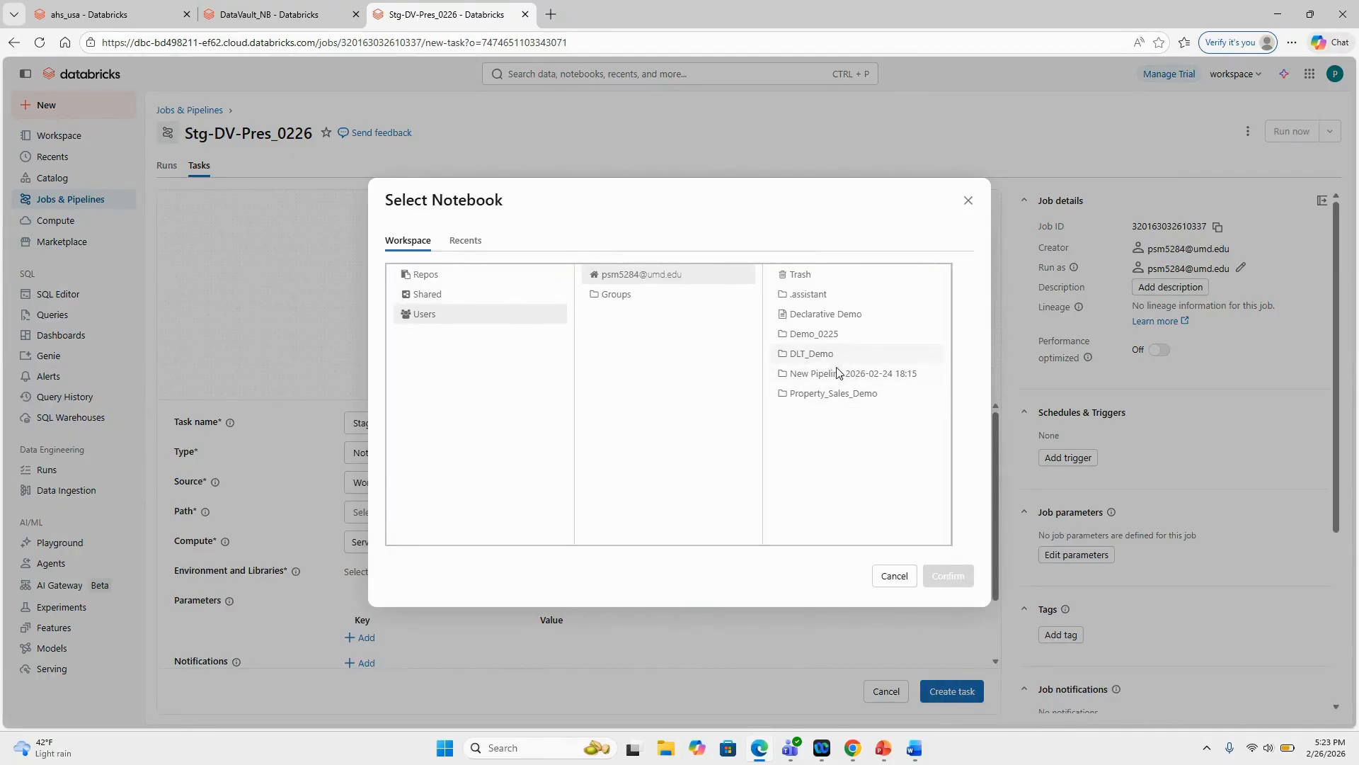
click(840, 393)
click(812, 317)
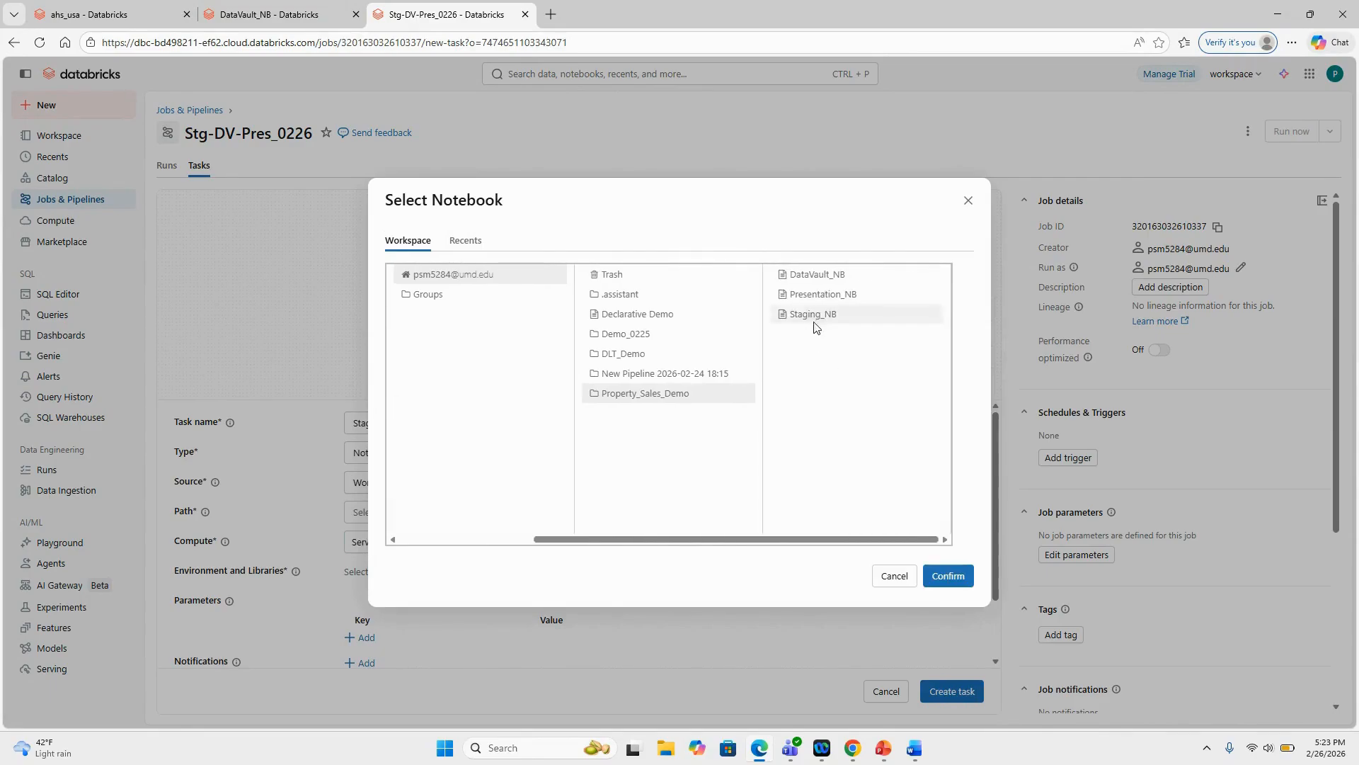
click(948, 574)
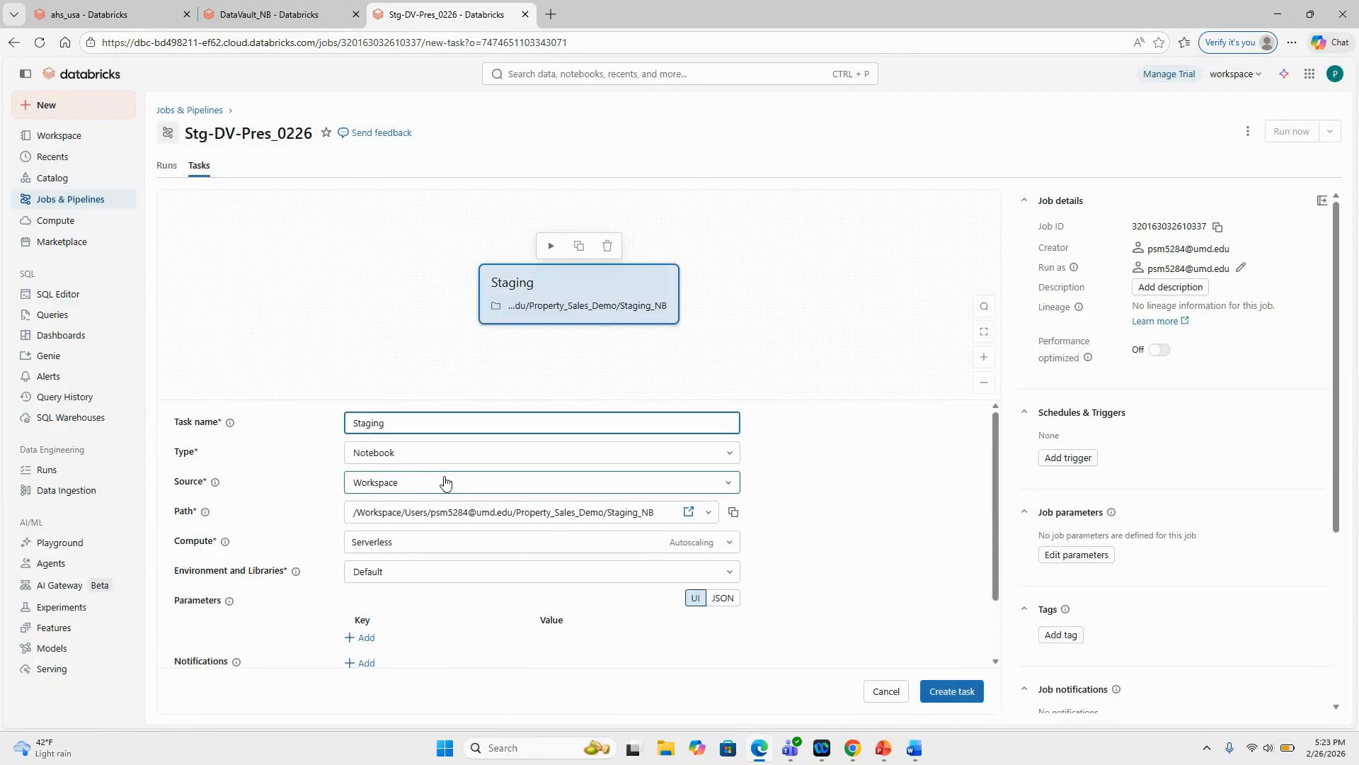
scroll(623, 559, down, 1)
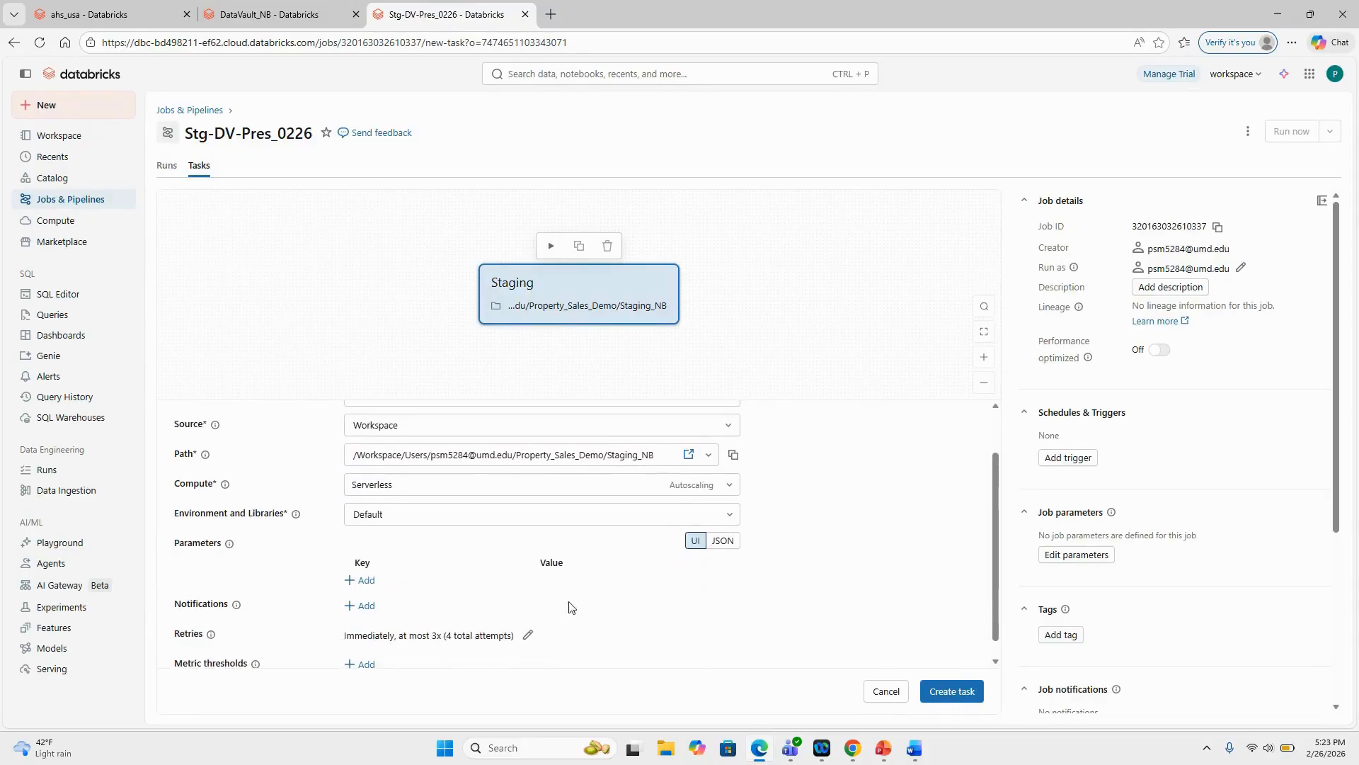
scroll(567, 521, up, 1)
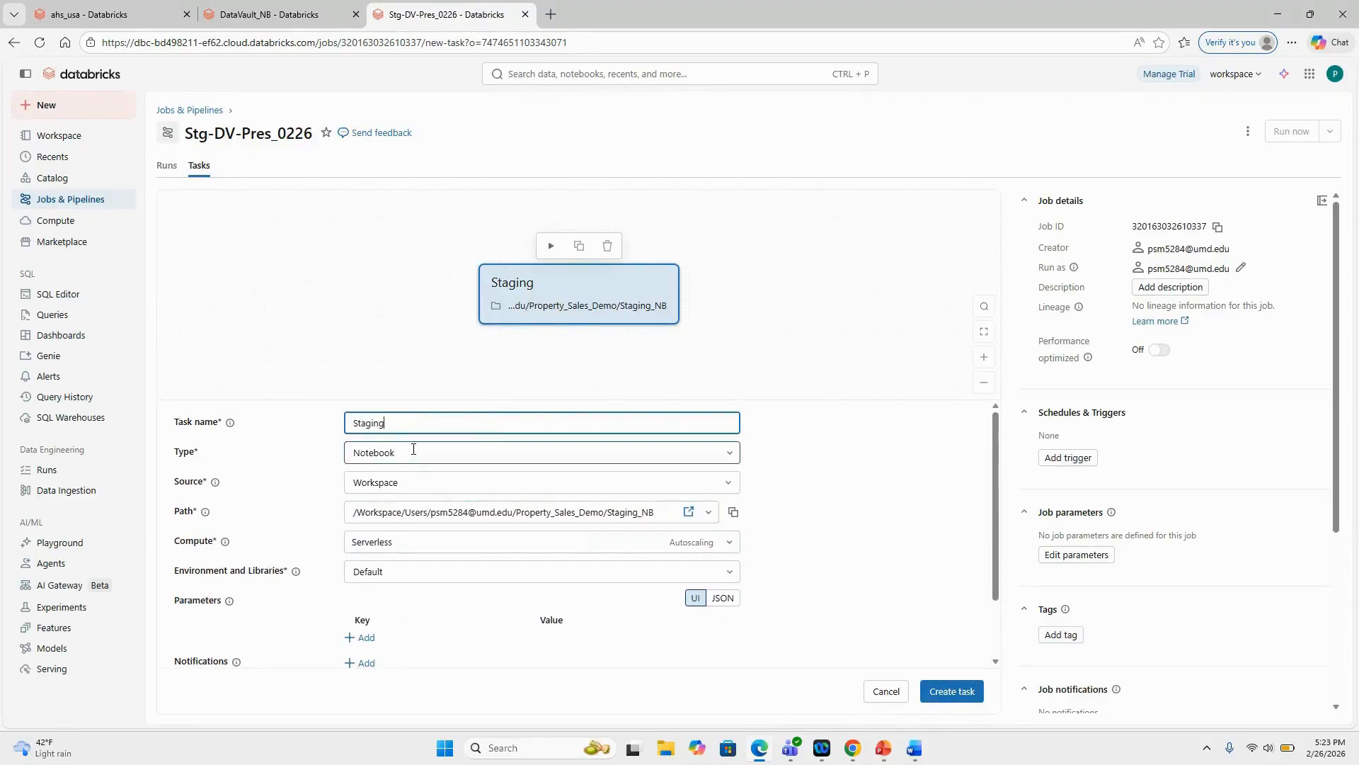
scroll(414, 542, down, 1)
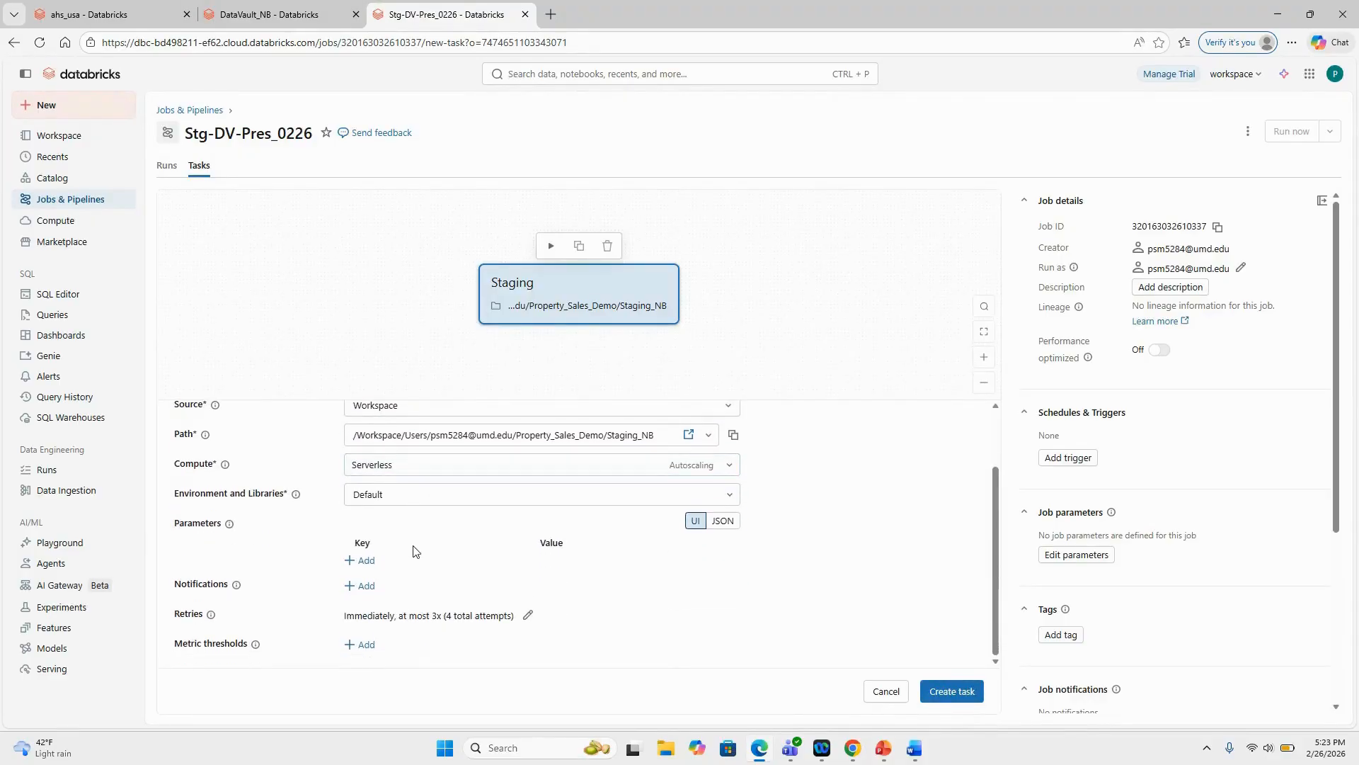
click(952, 691)
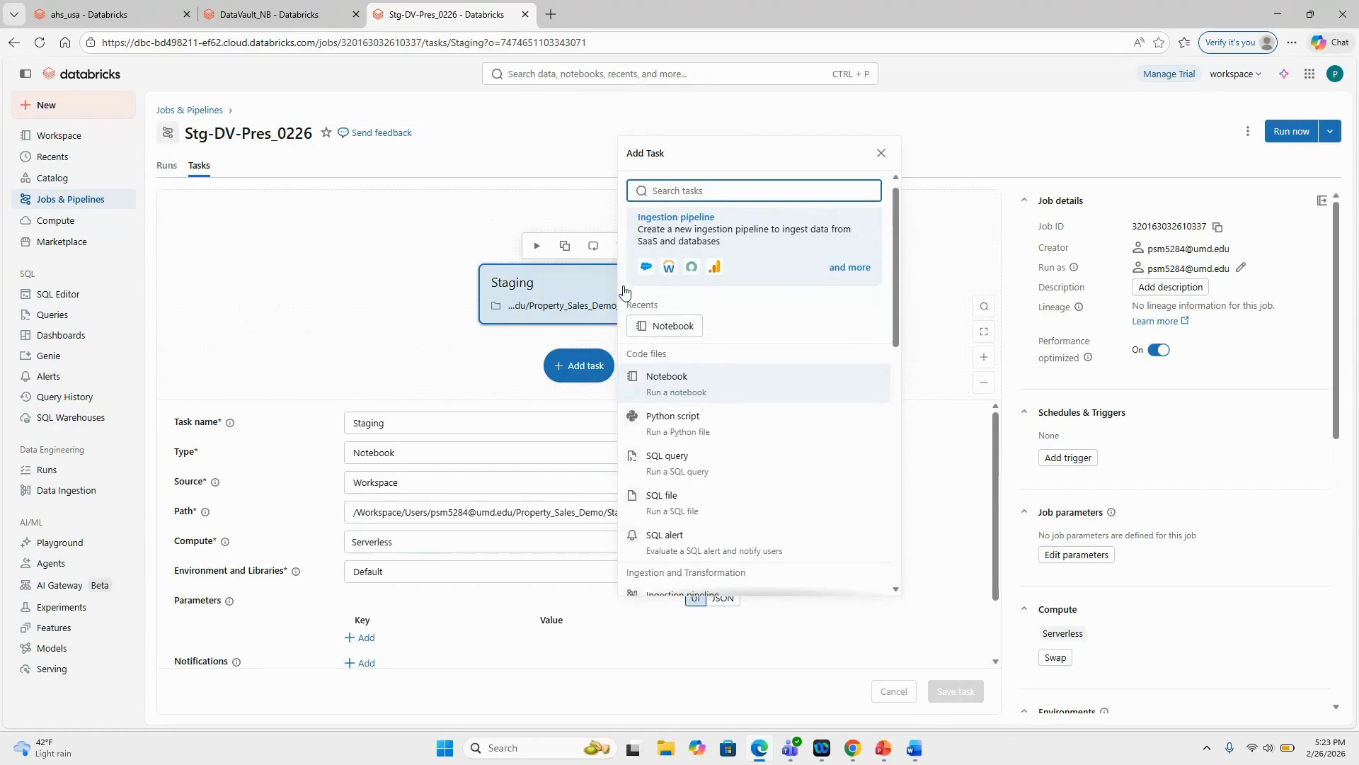
Add a second notebook task named Datavault following the Staging task.
click(673, 325)
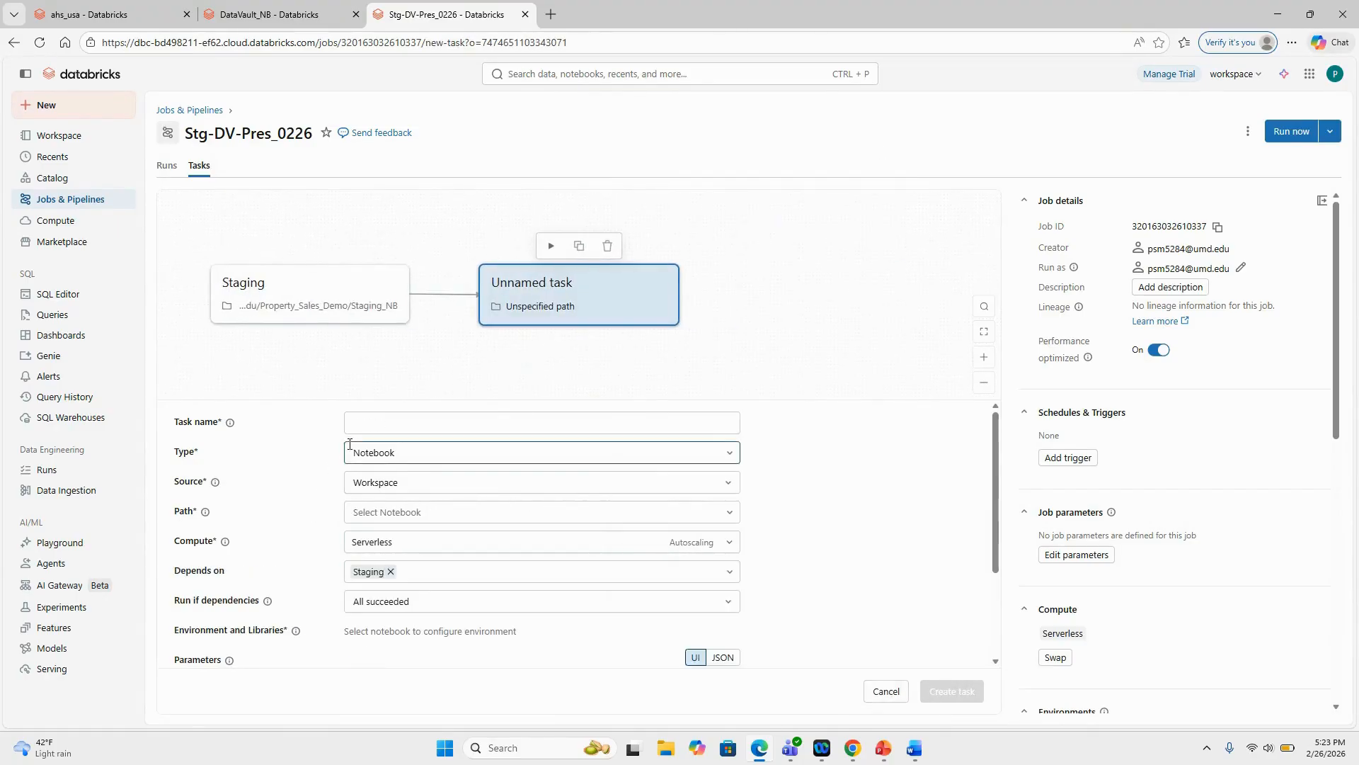
click(377, 425)
text(Datavault)
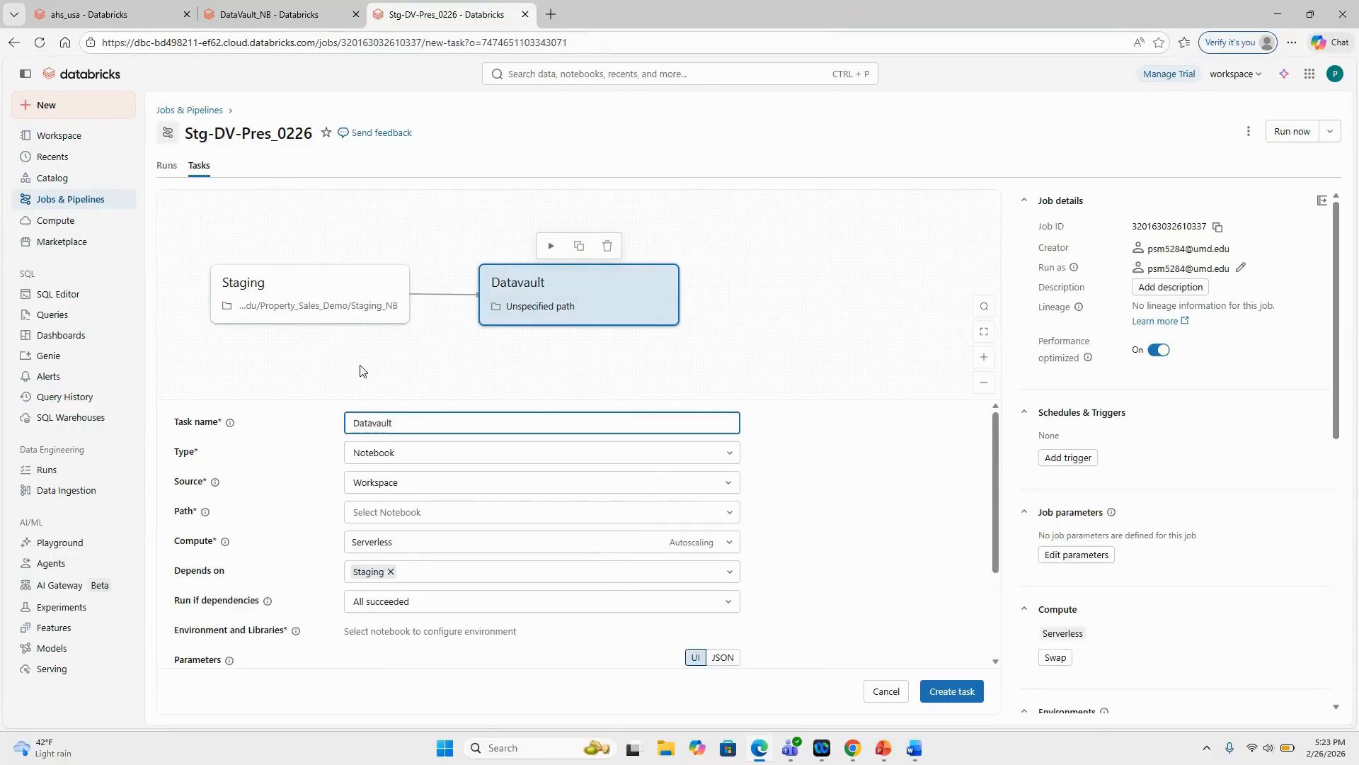
Set the Datavault task's path to the DataVault_NB notebook in Property_Sales_Demo and create the task.
click(398, 515)
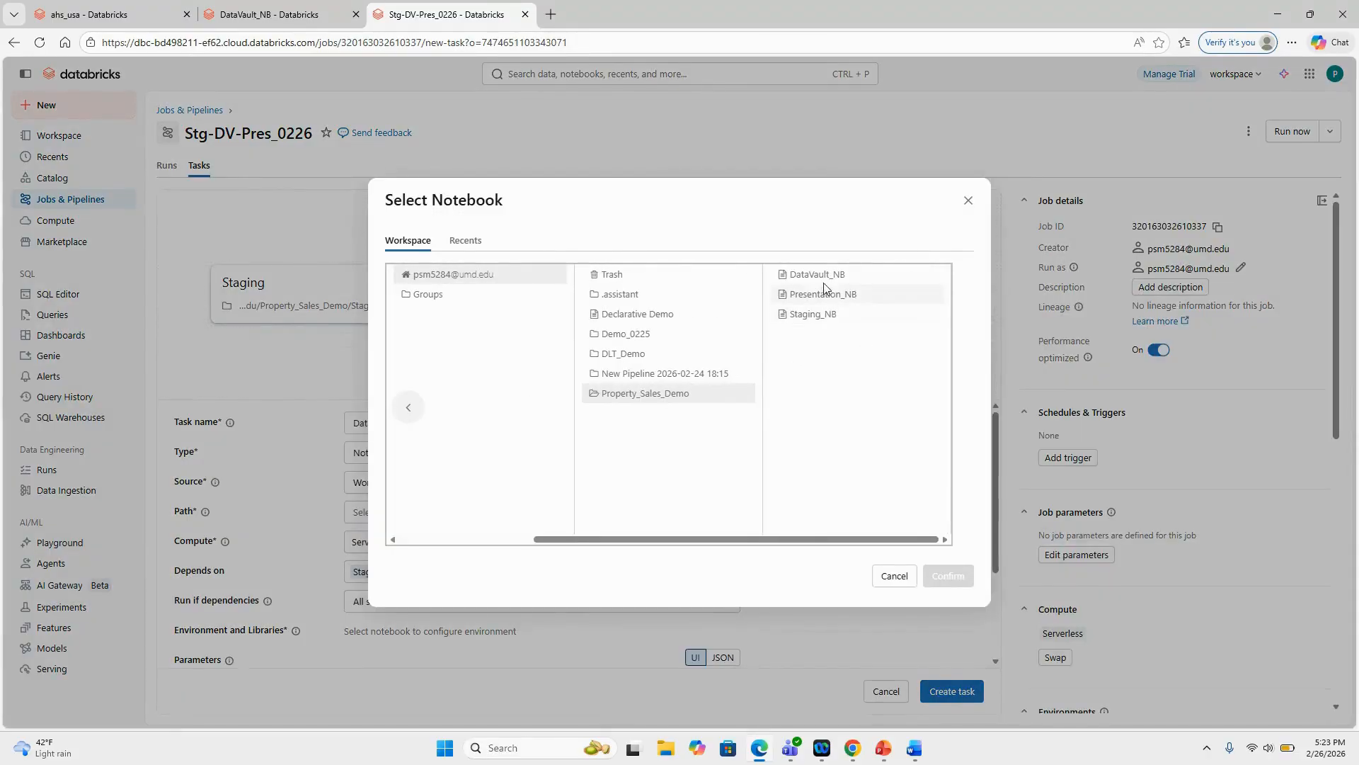
click(814, 276)
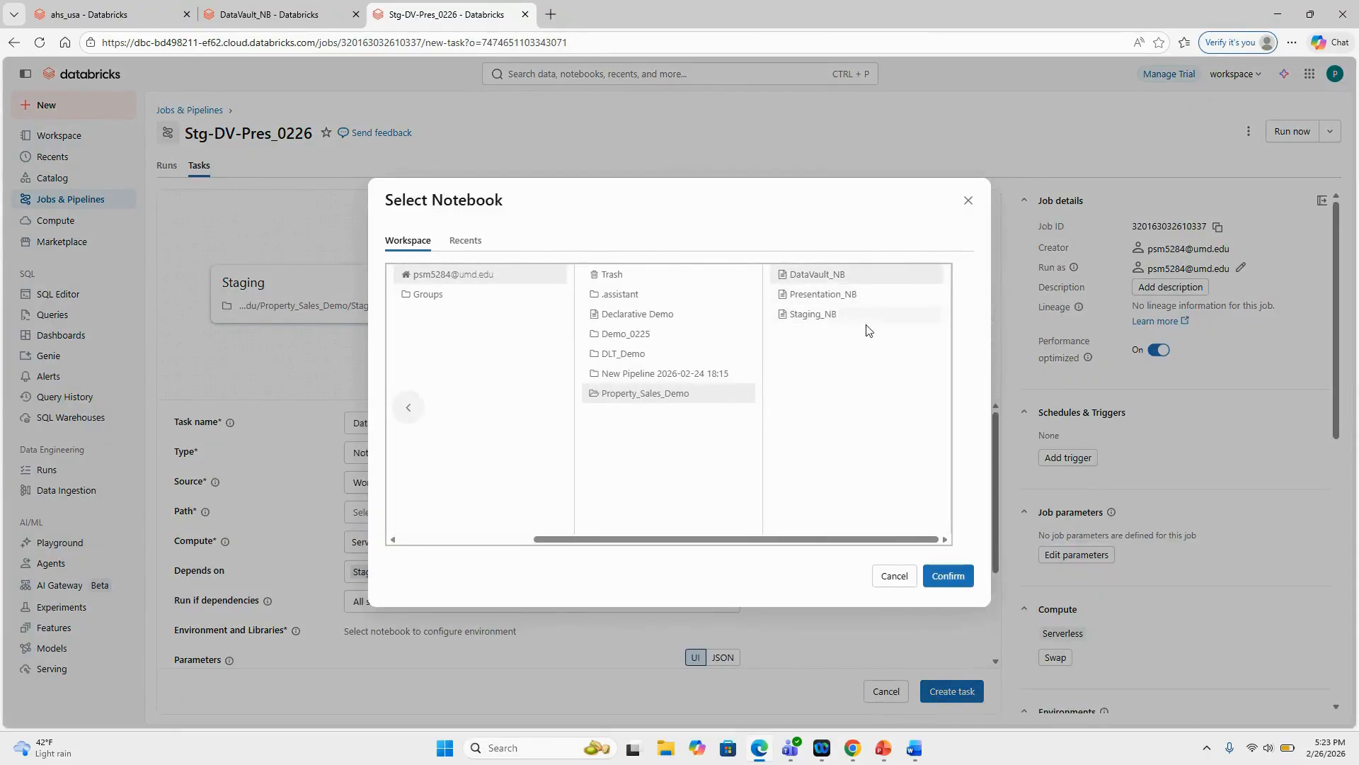
click(948, 576)
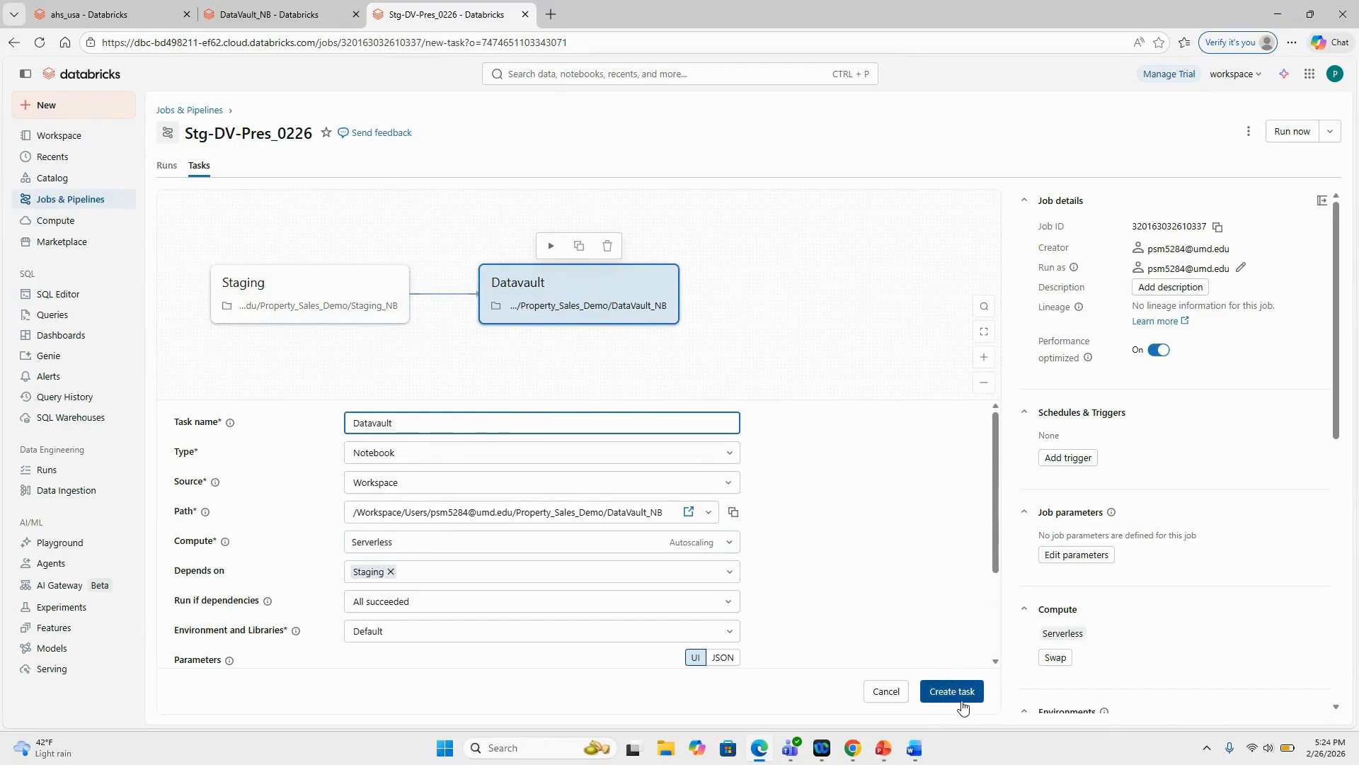
click(999, 543)
drag(998, 543, 999, 630)
scroll(996, 645, up, 4)
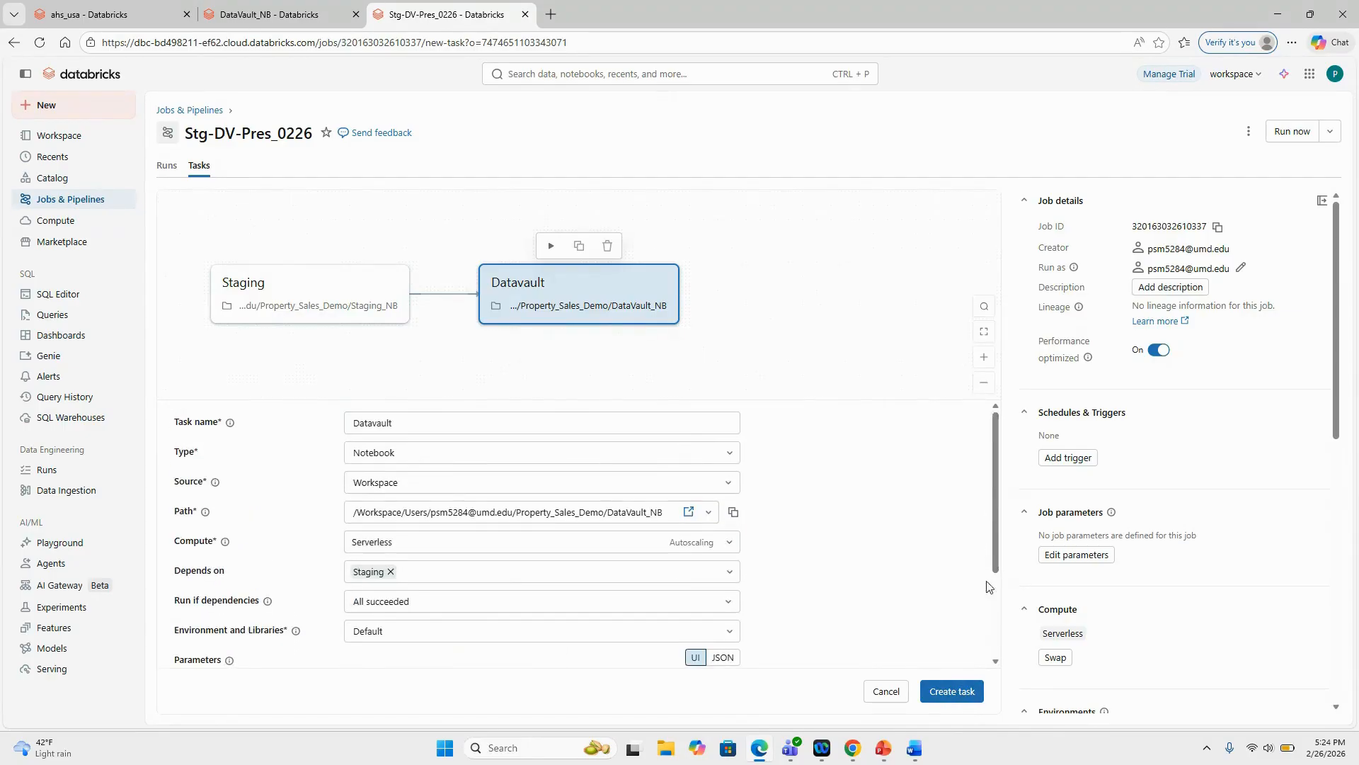
click(952, 691)
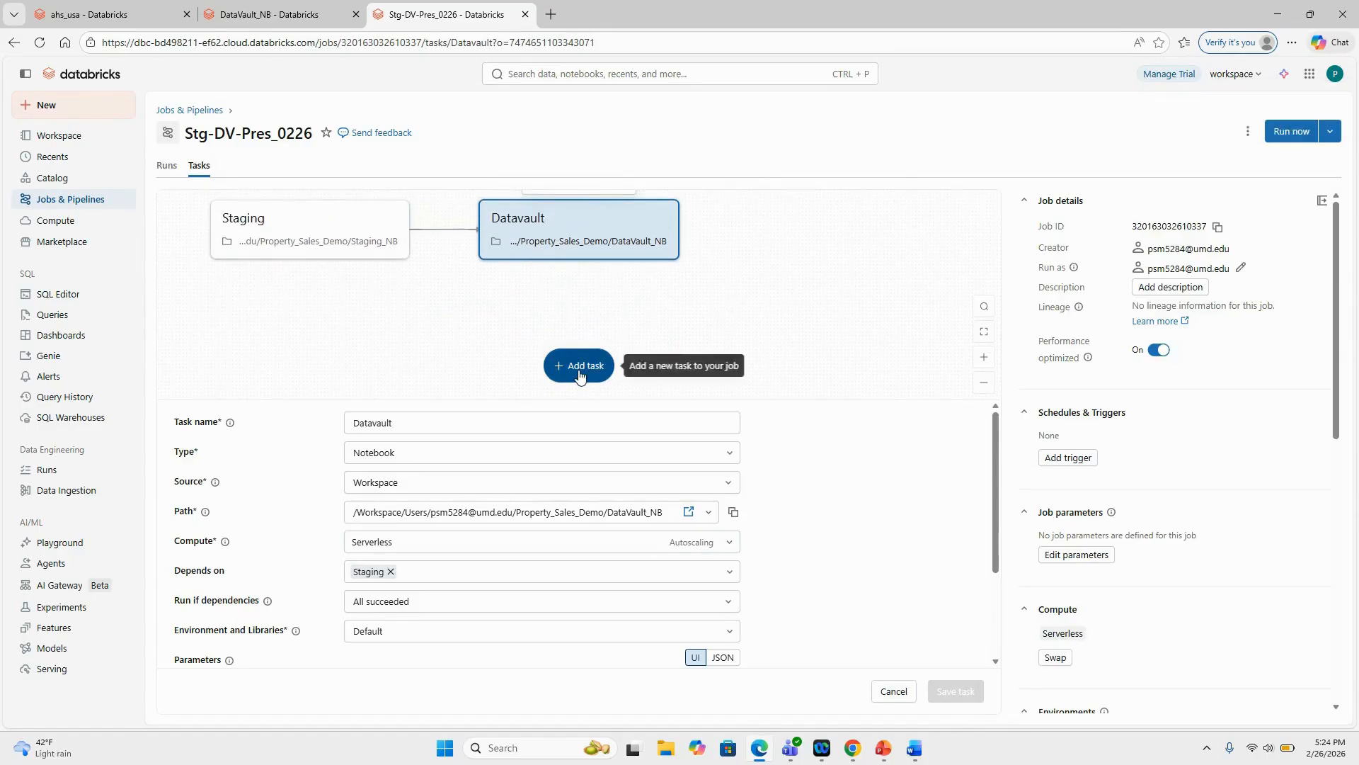
Add a third notebook task named Presentation following the Datavault task.
click(597, 359)
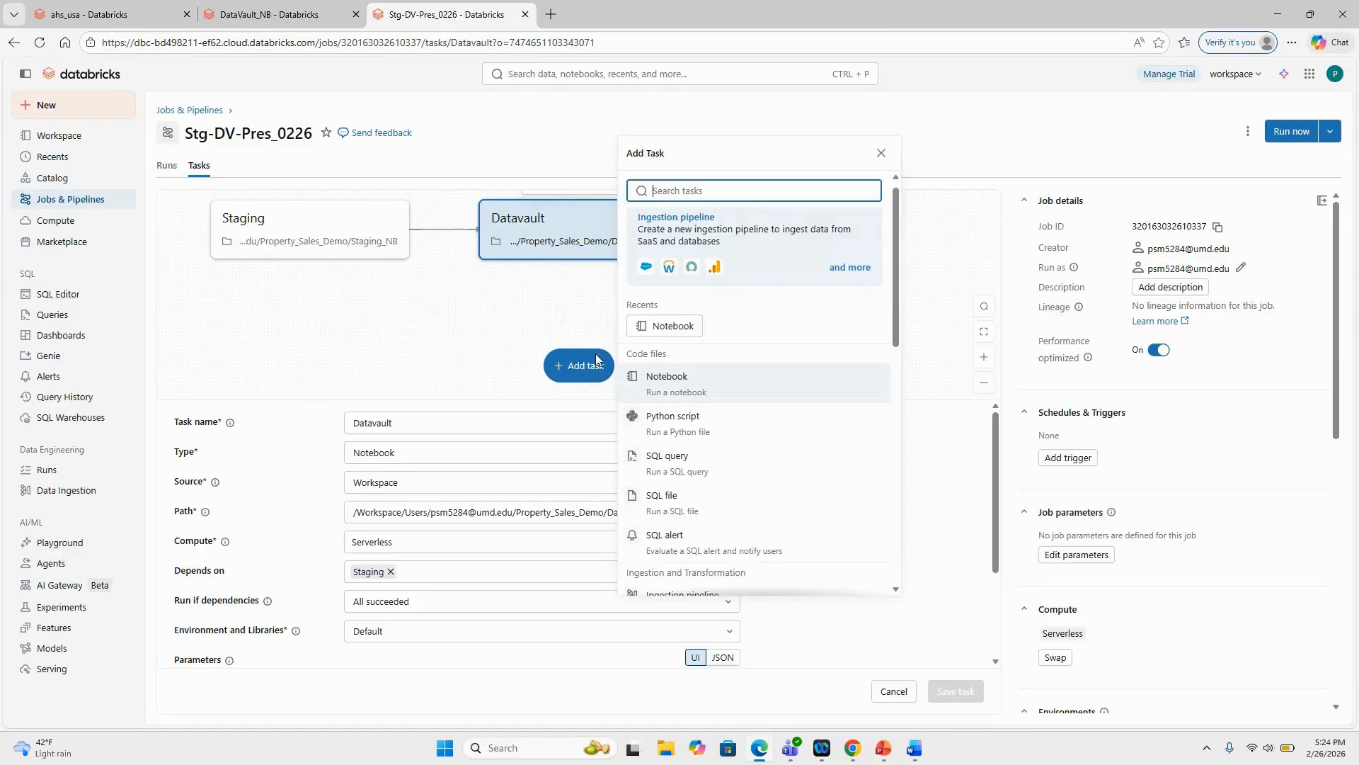
click(669, 326)
click(465, 429)
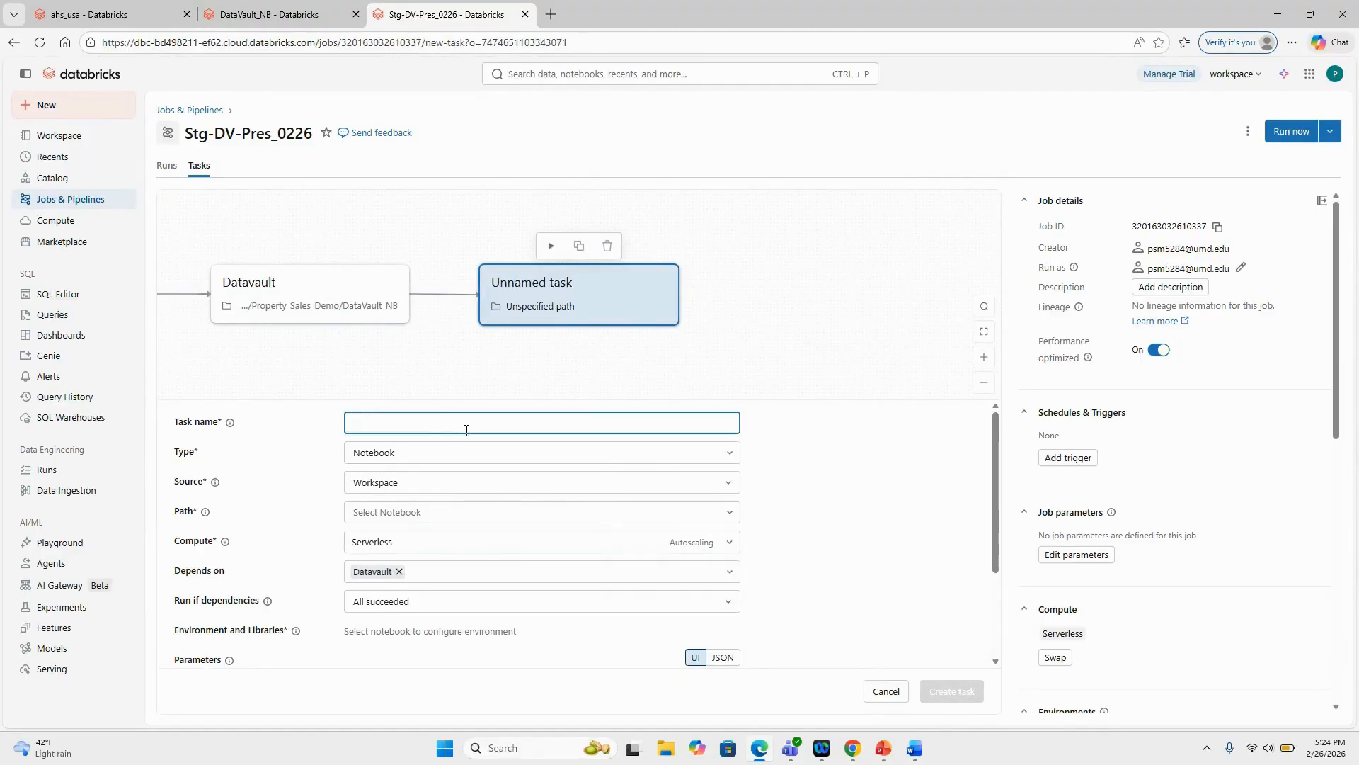
text(Presentation)
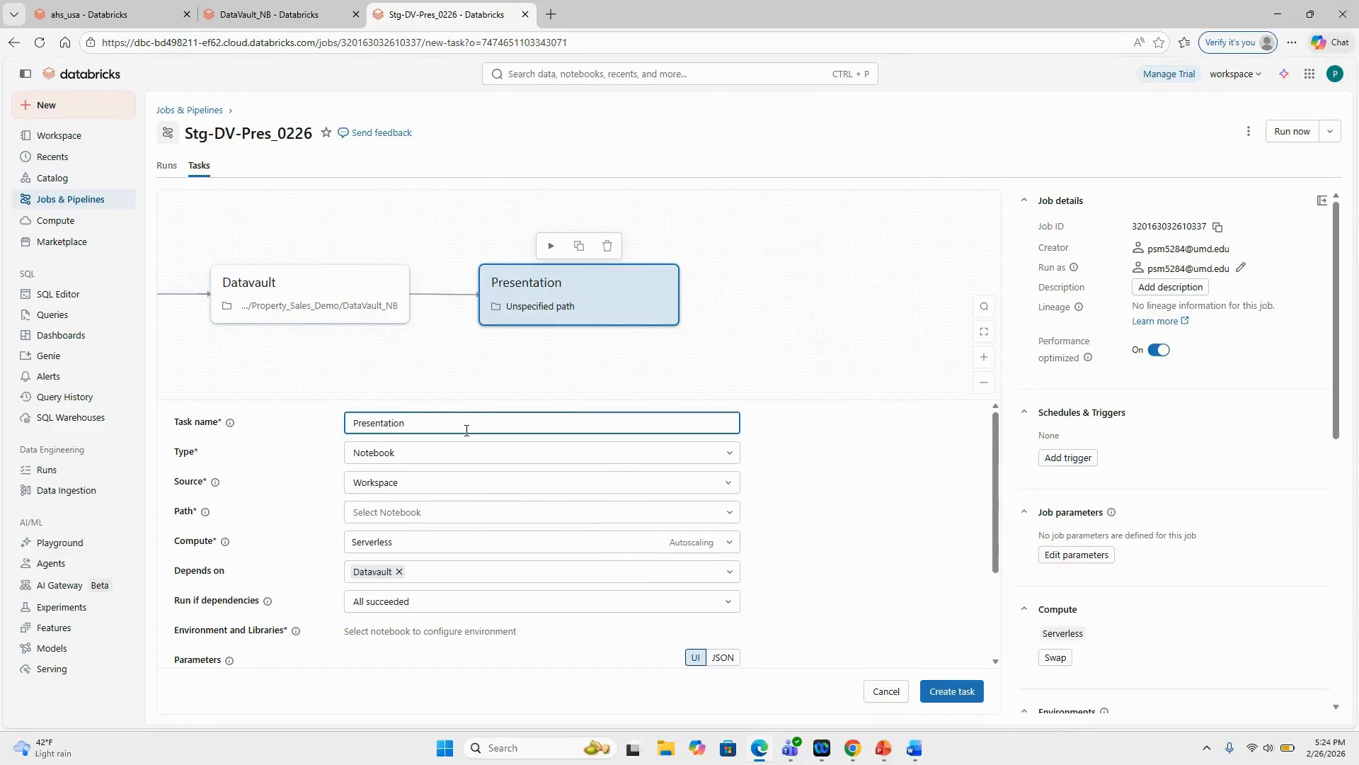
Set the Presentation task's path to the Presentation_NB notebook in the Property_Sales_Demo folder.
click(383, 513)
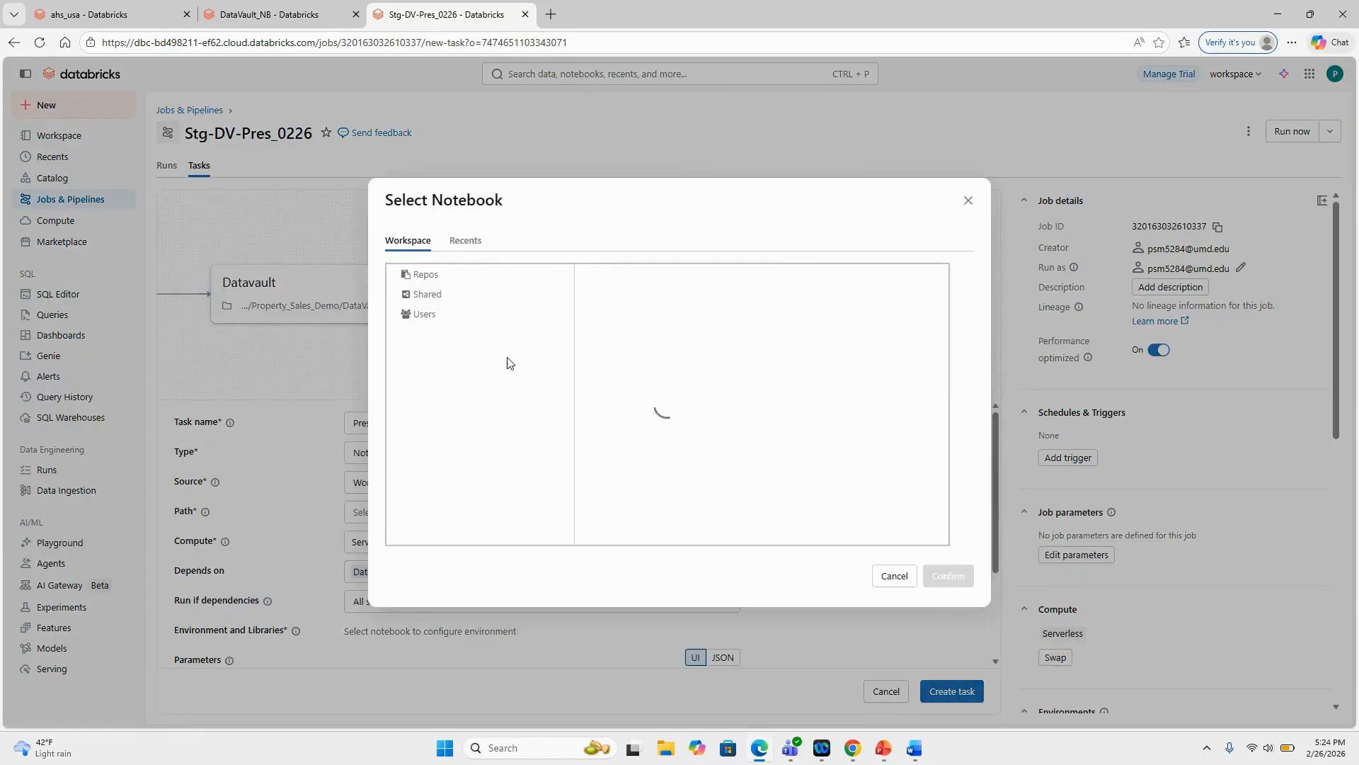
click(814, 295)
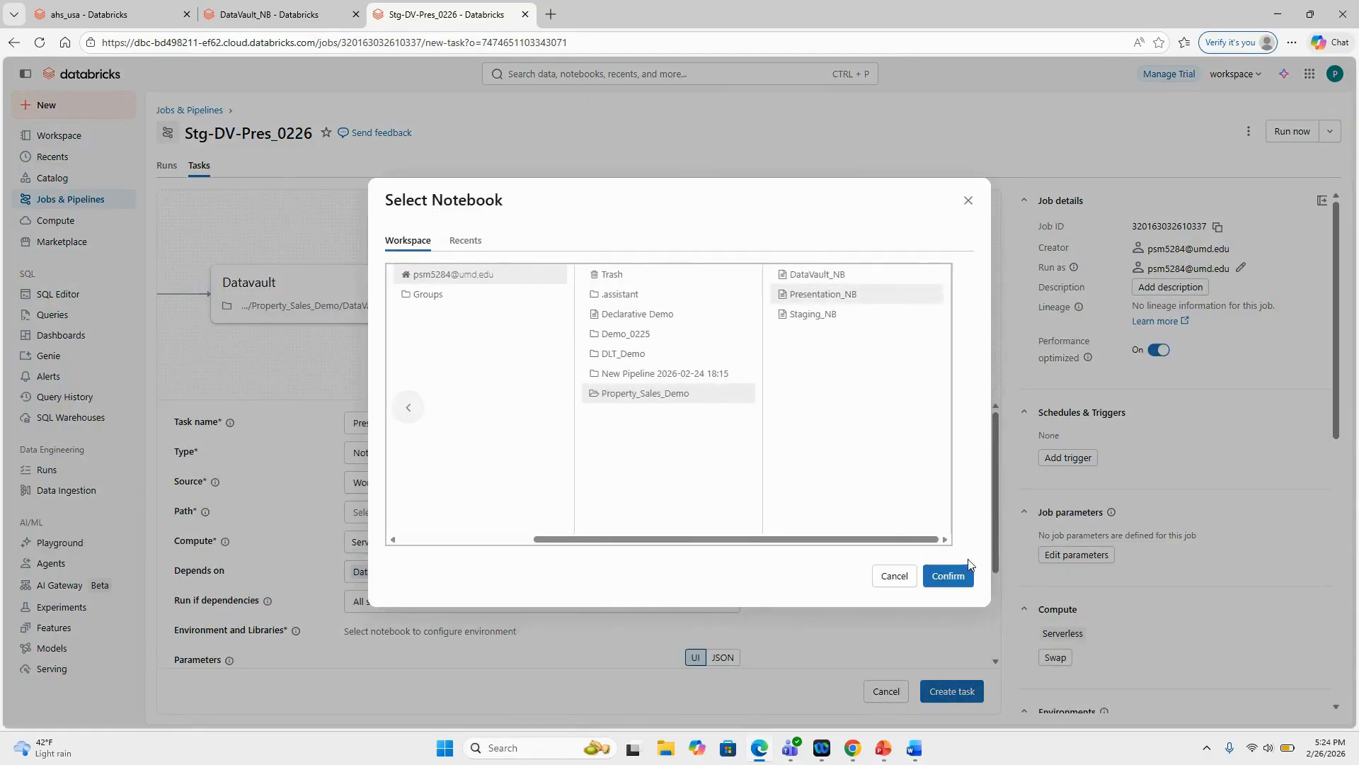
click(949, 575)
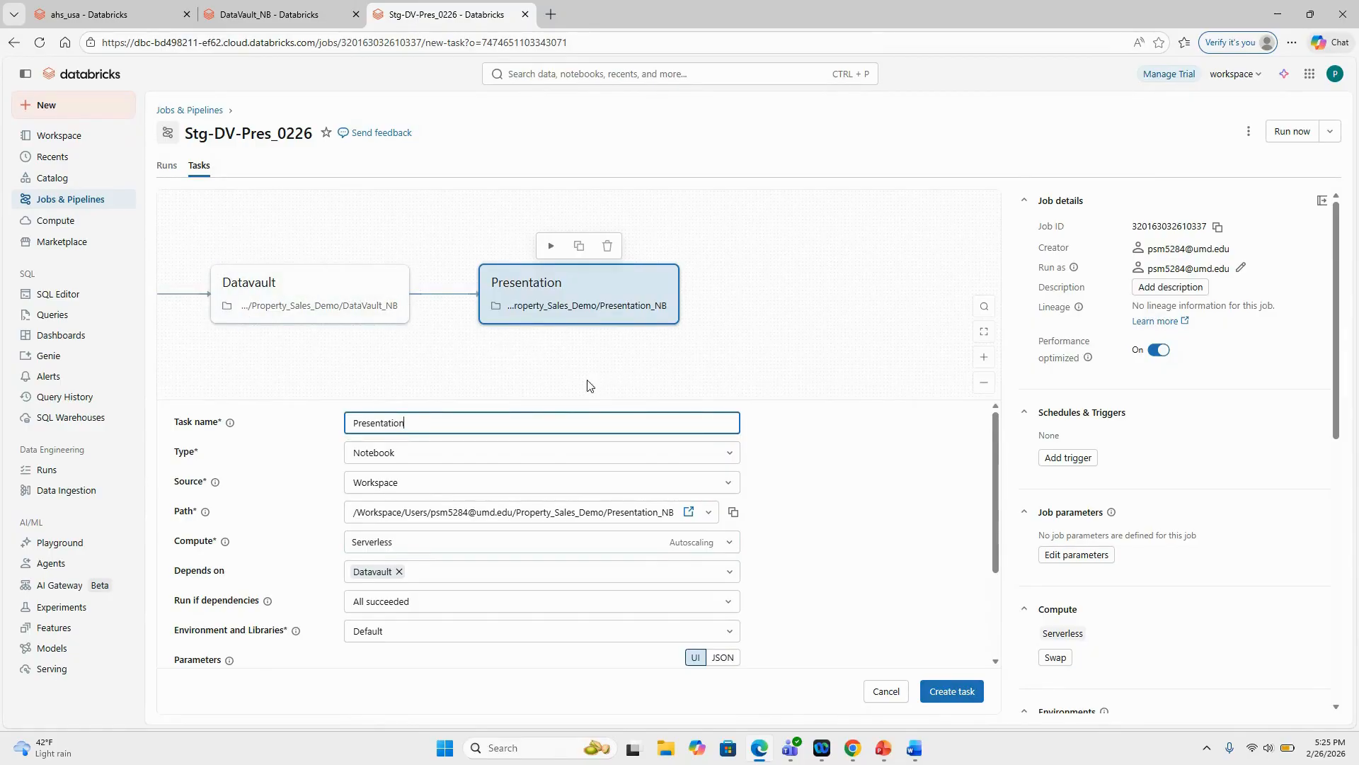
scroll(588, 386, left, 10)
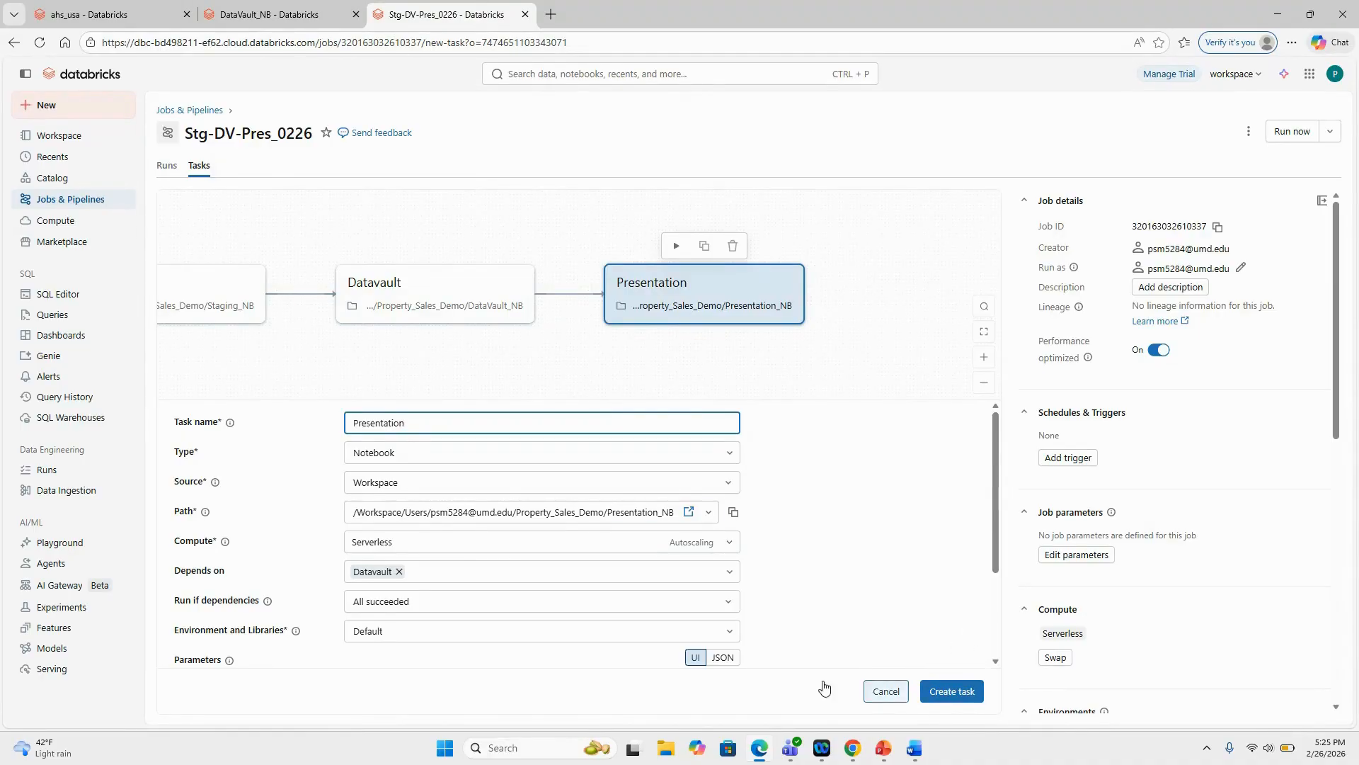
Create the Presentation task with the Presentation_NB notebook, depending on the Datavault task.
scroll(991, 487, down, 2)
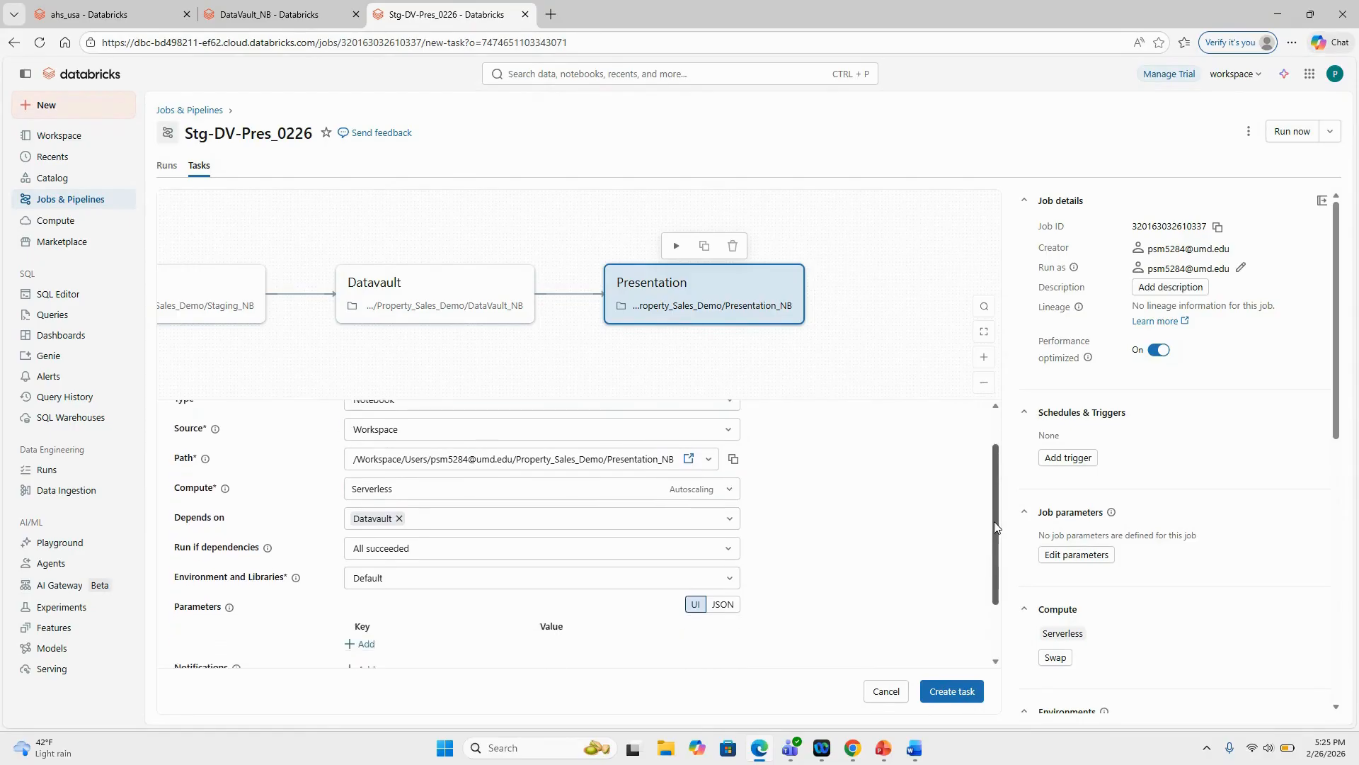
click(945, 693)
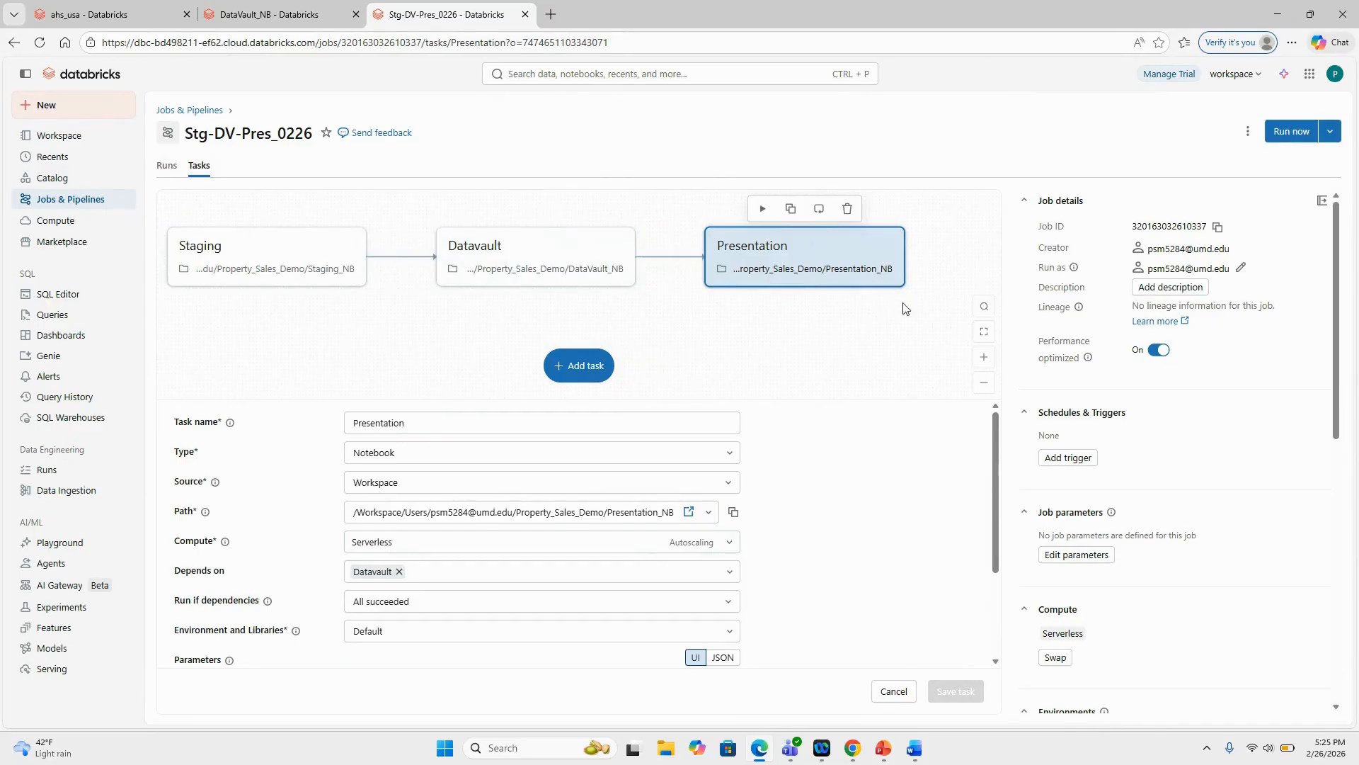
Run the Stg-DV-Pres_0226 job and open its run history to check the progress of its three tasks.
click(1292, 136)
click(1248, 132)
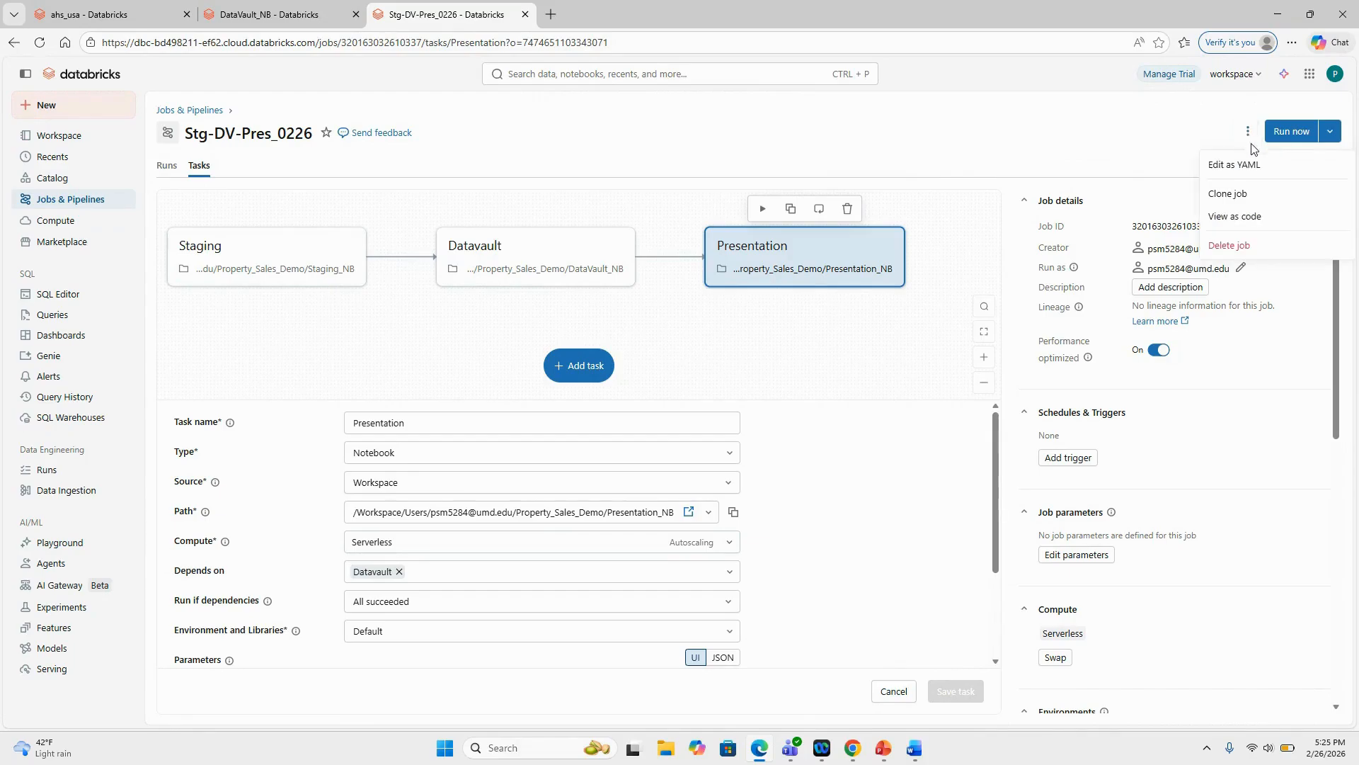
click(822, 152)
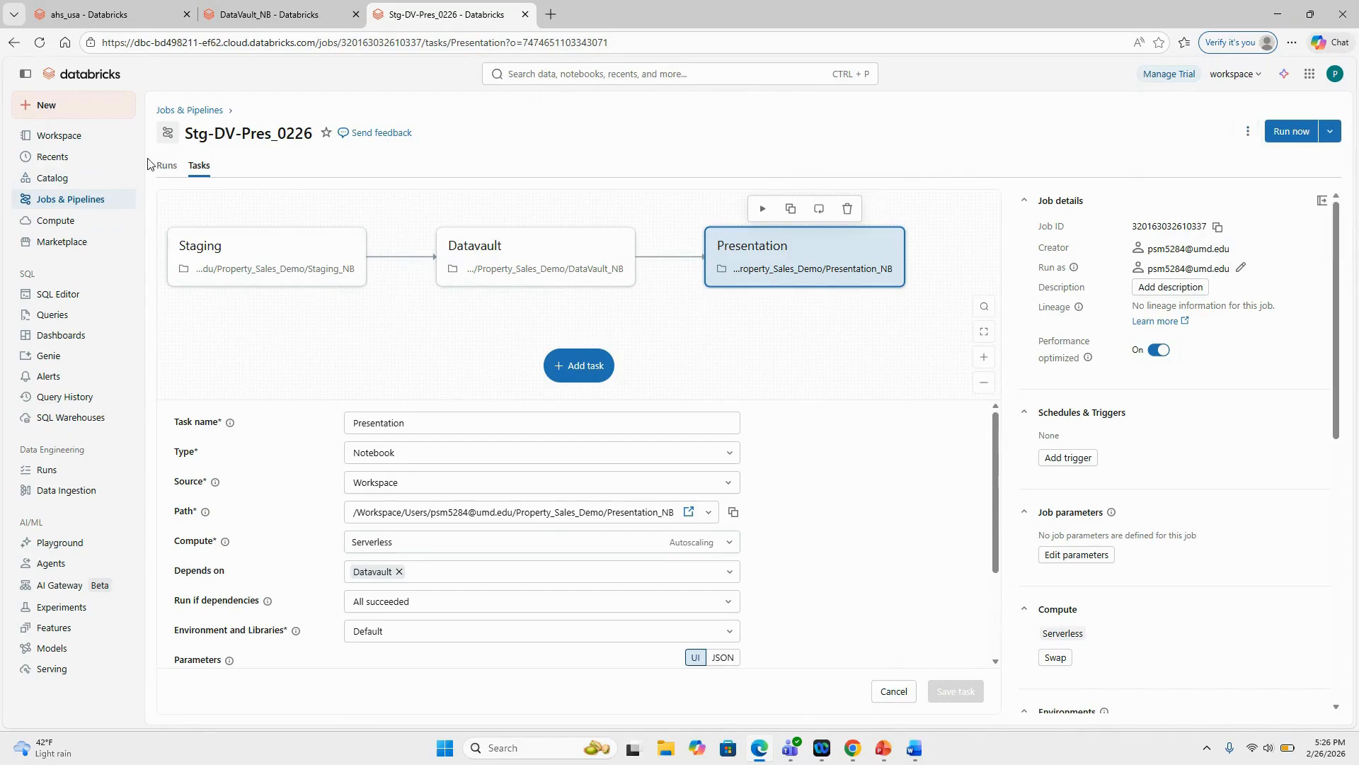
click(174, 166)
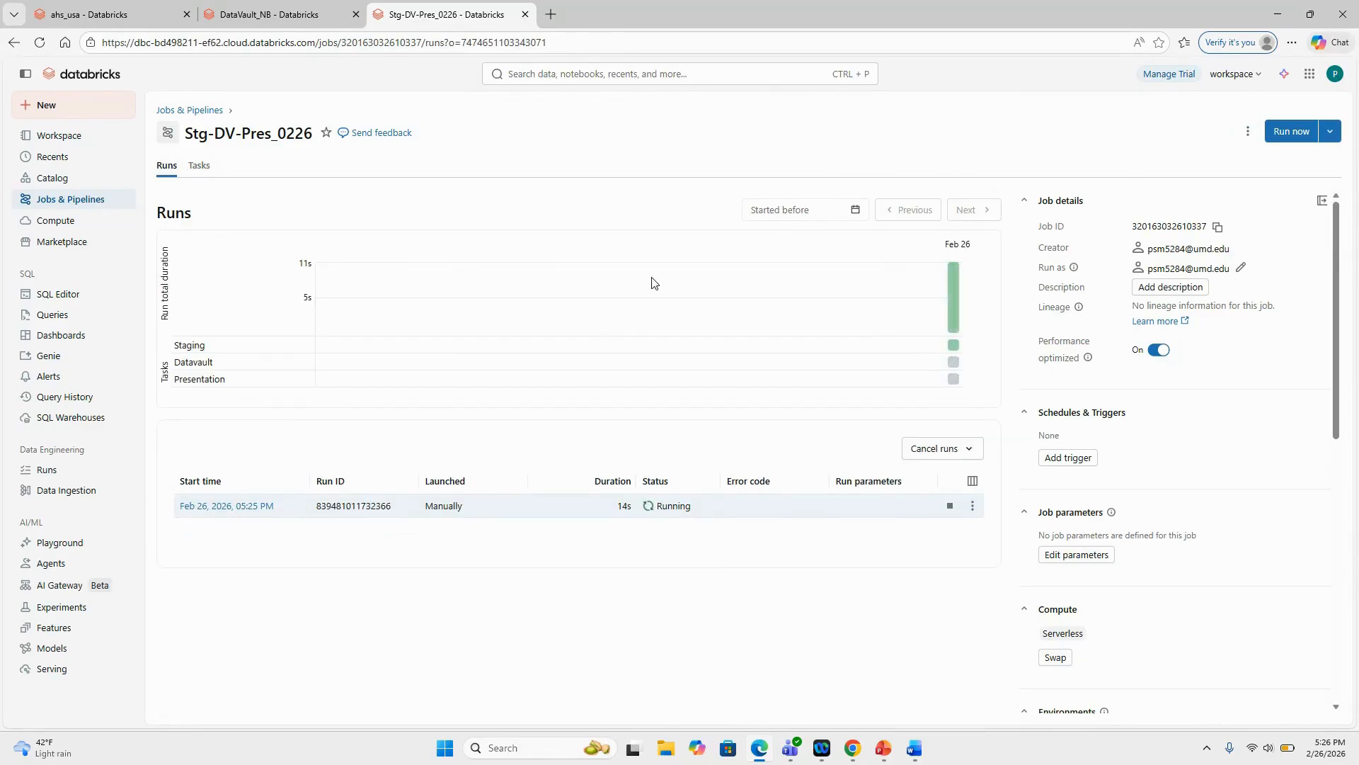
mouse_move(950, 316)
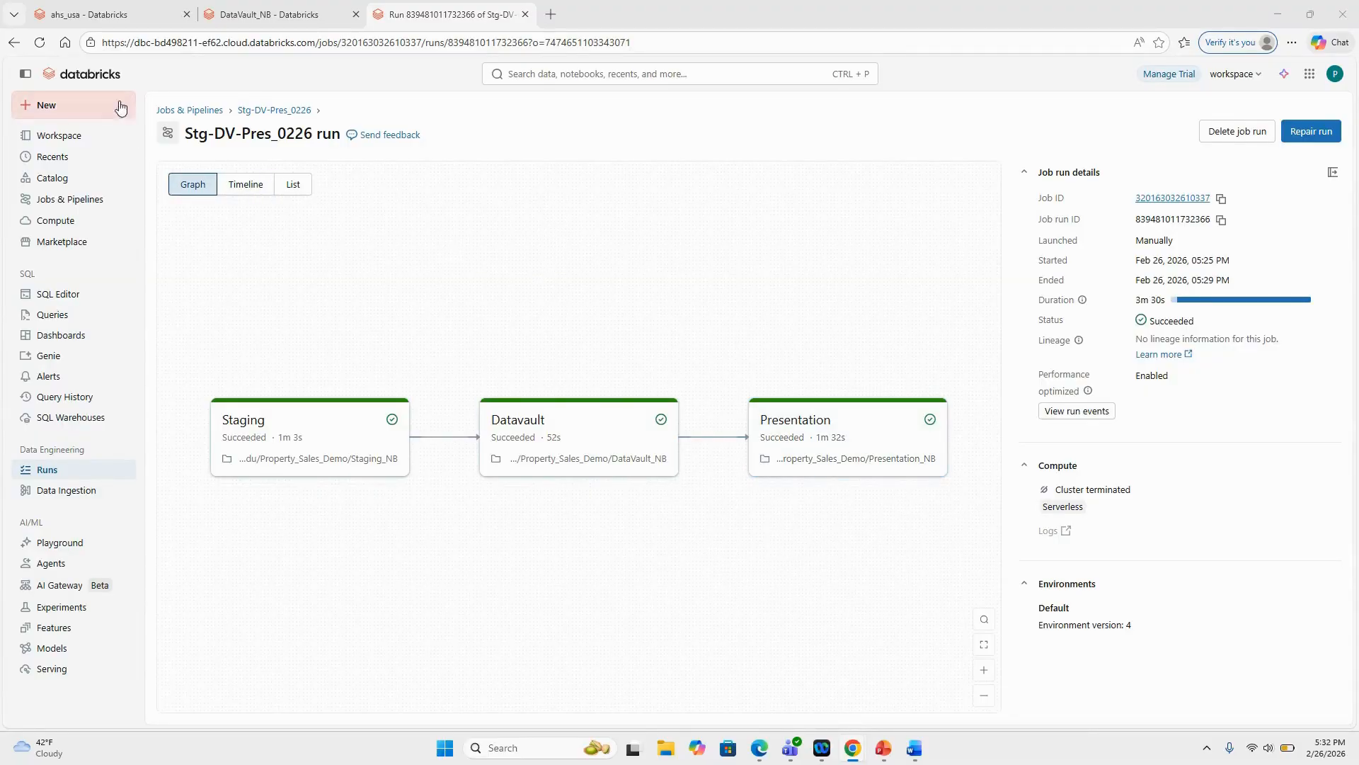
Return to the catalog browser, refresh it and expand catalog_property_sales to view its schemas.
click(108, 17)
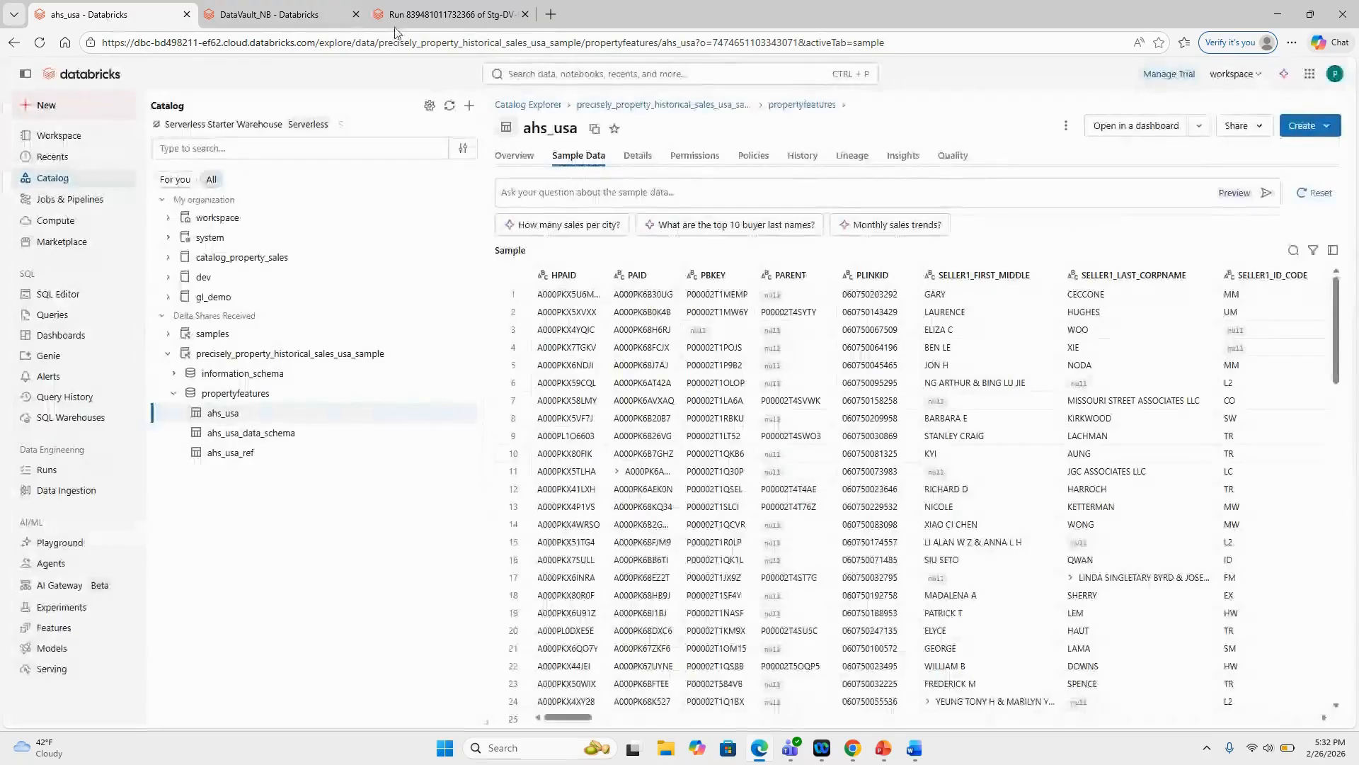
click(450, 107)
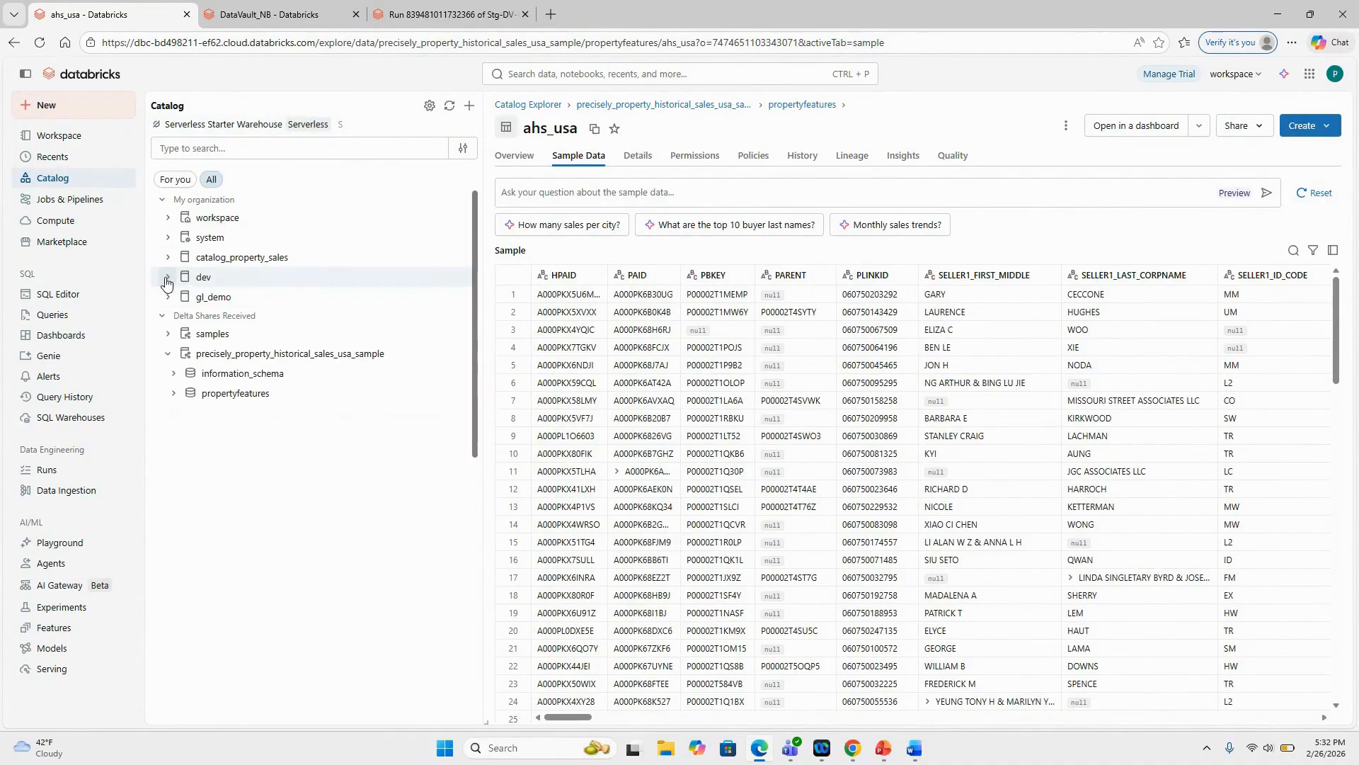
click(169, 258)
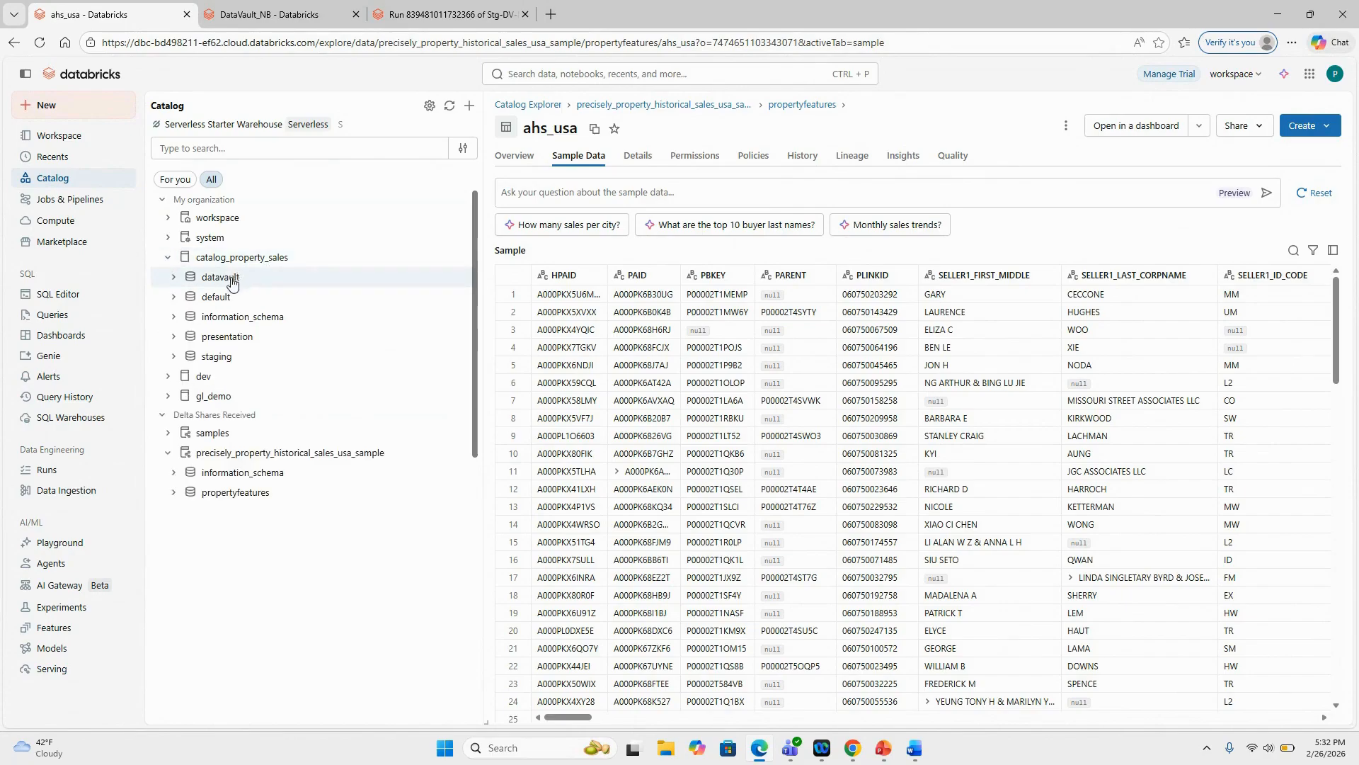
mouse_move(214, 363)
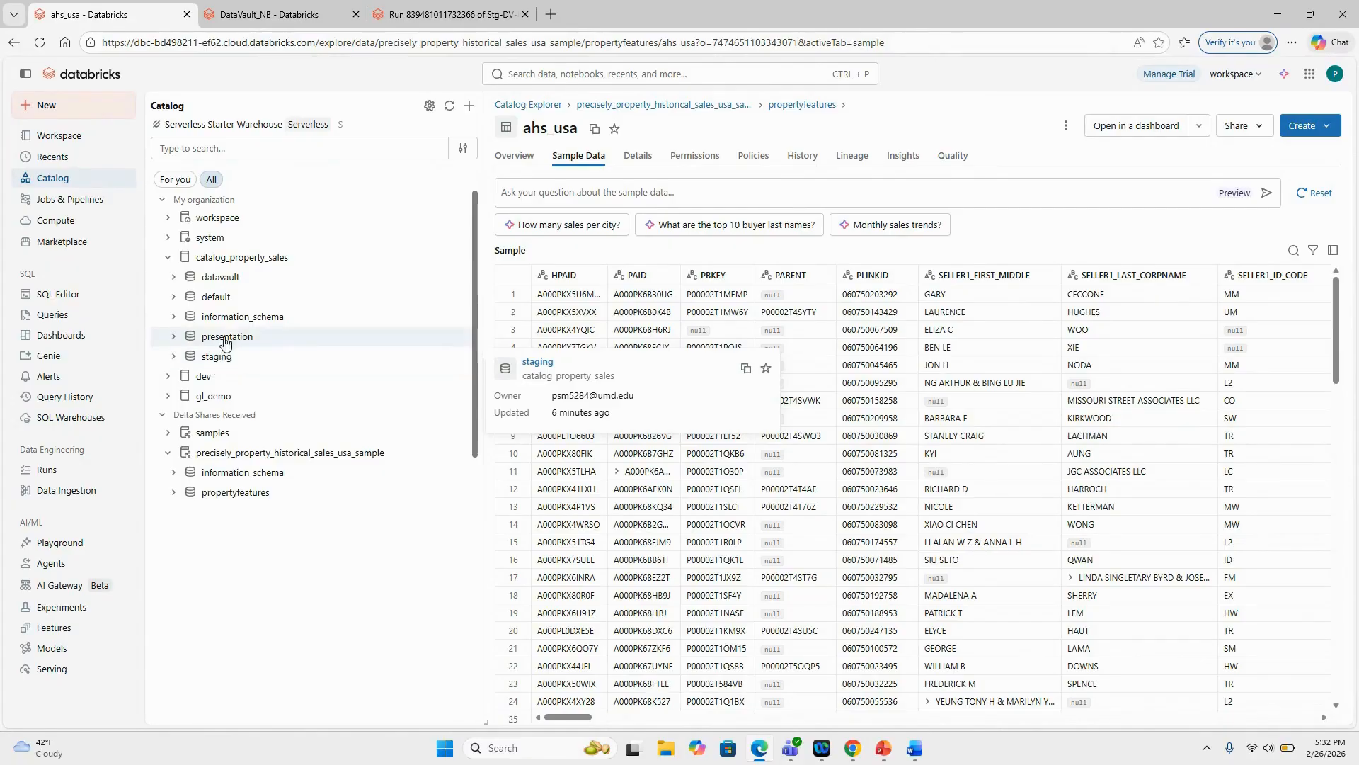
Expand the datavault, staging and presentation schemas in catalog_property_sales and examine the tables in each.
click(168, 279)
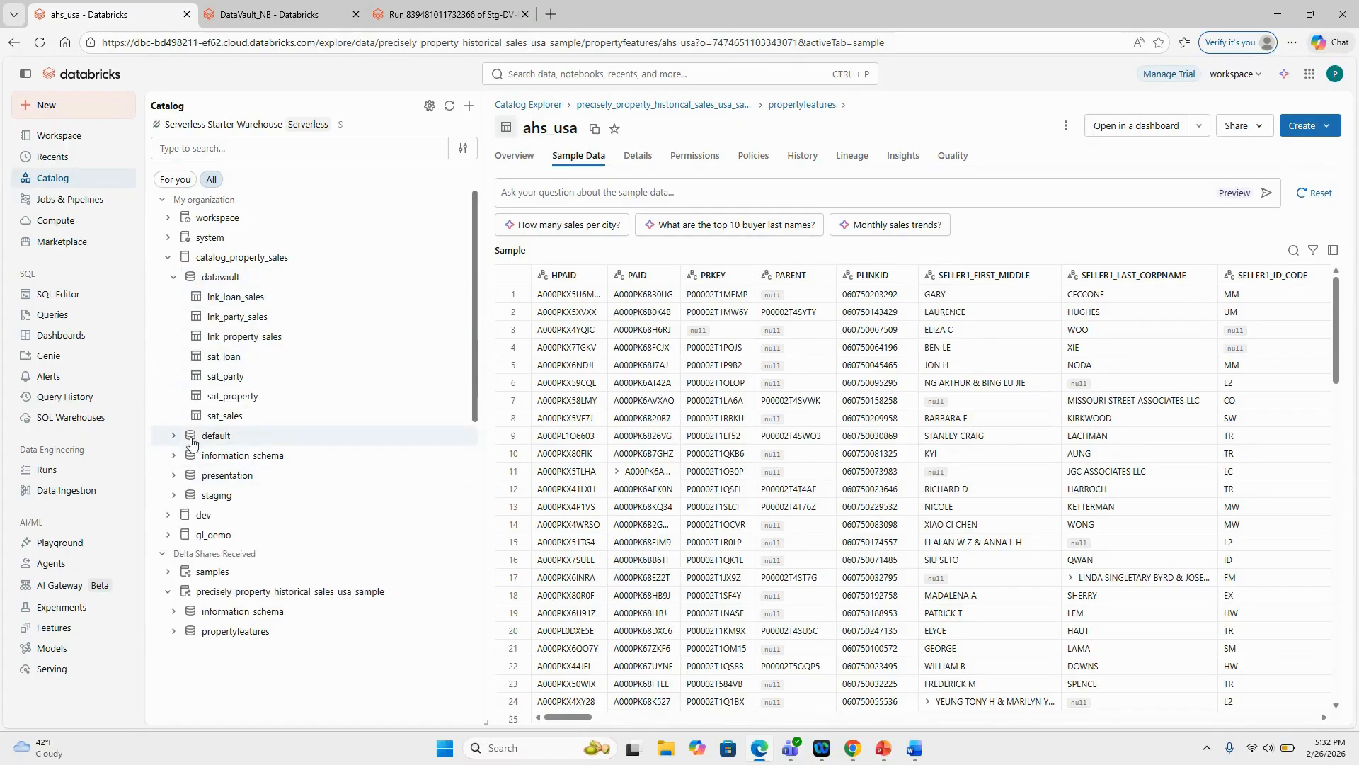
click(180, 494)
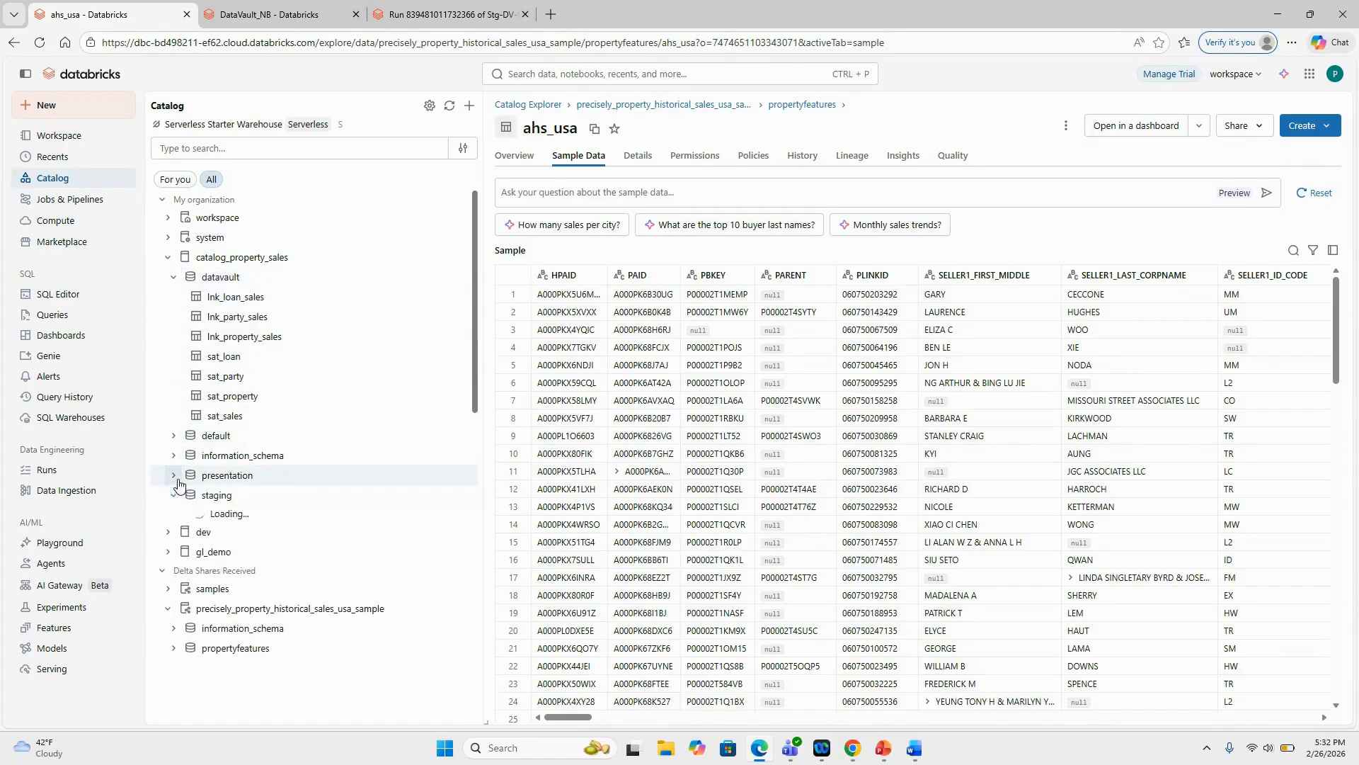
click(216, 475)
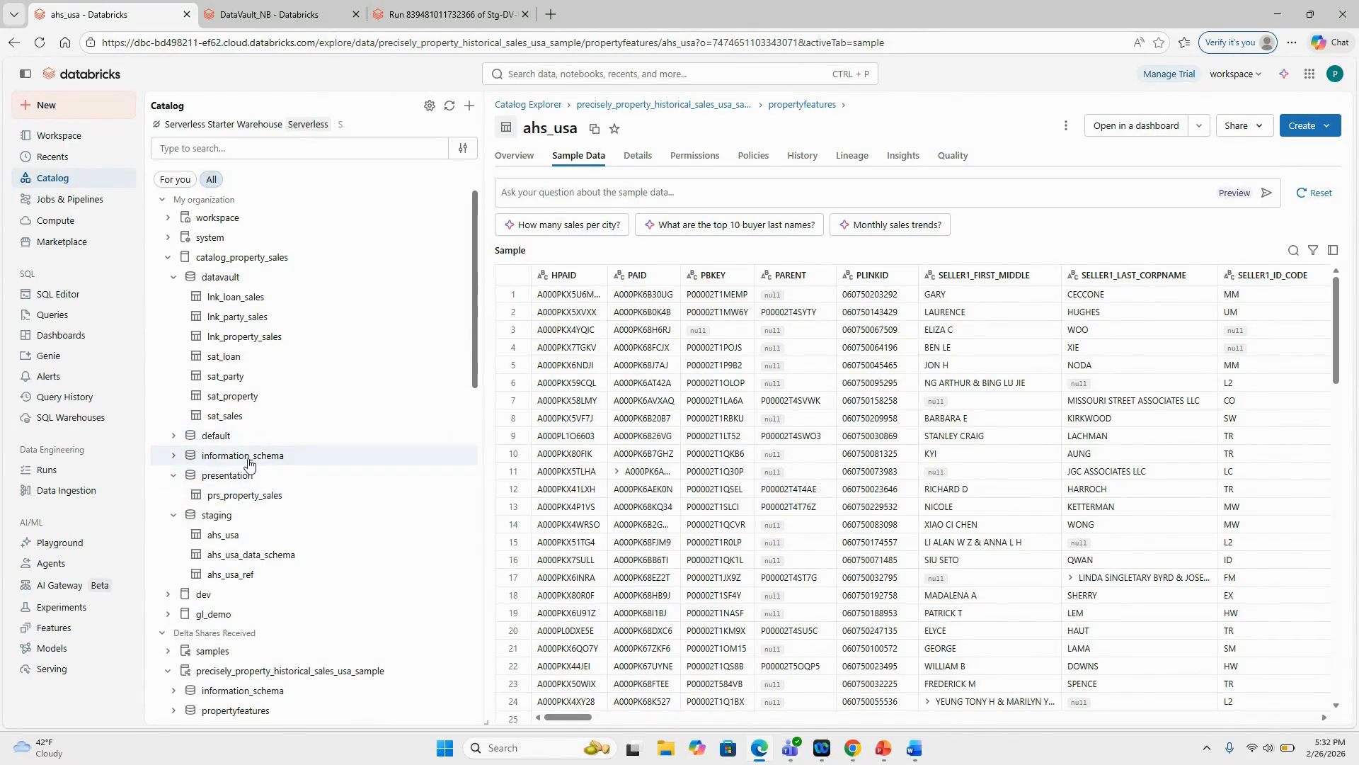
mouse_move(248, 464)
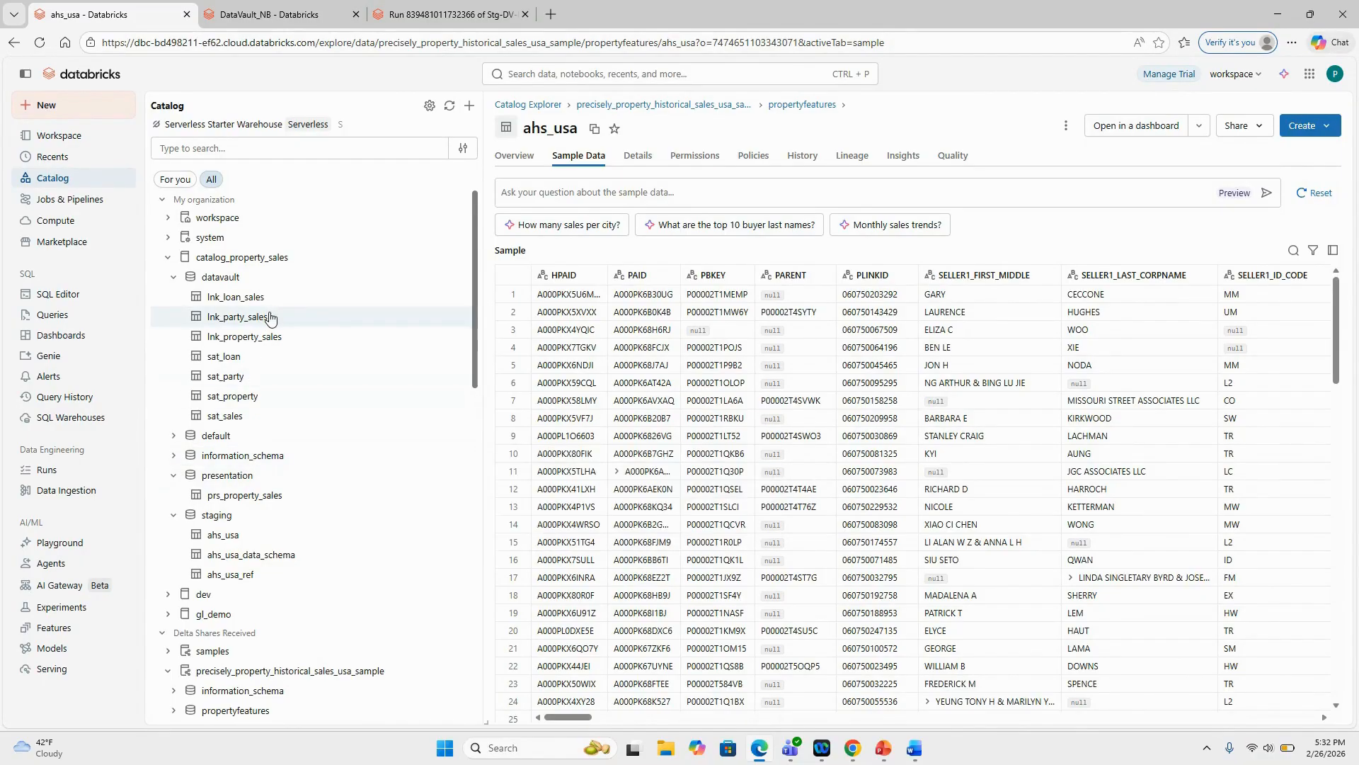
mouse_move(271, 318)
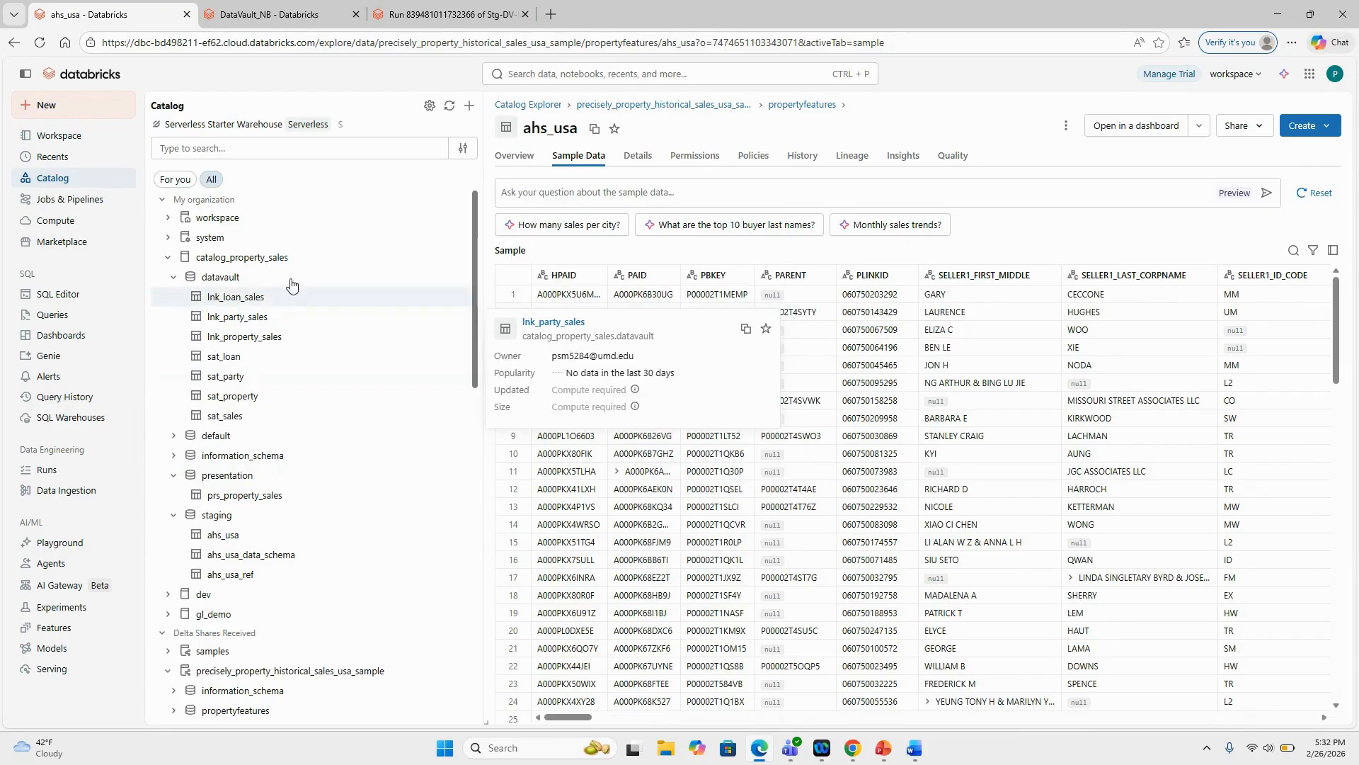
mouse_move(354, 220)
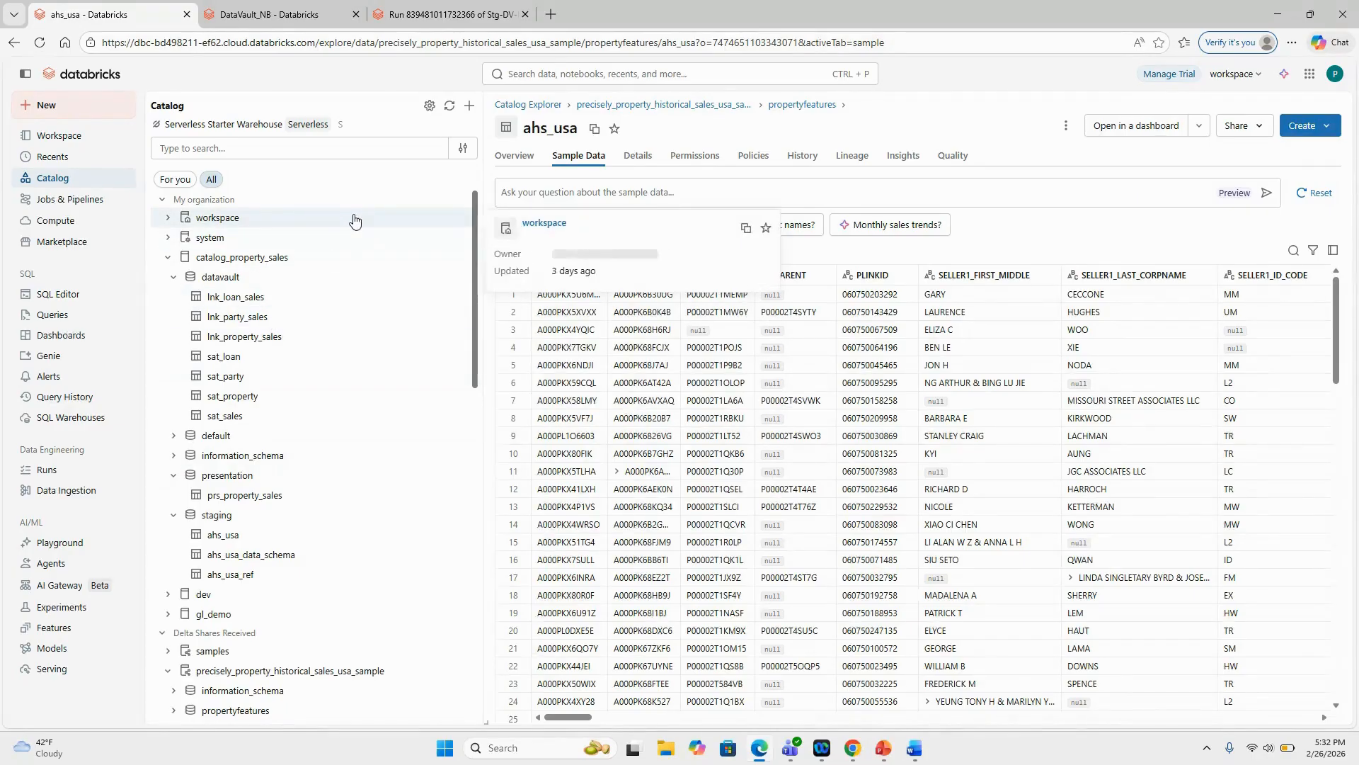